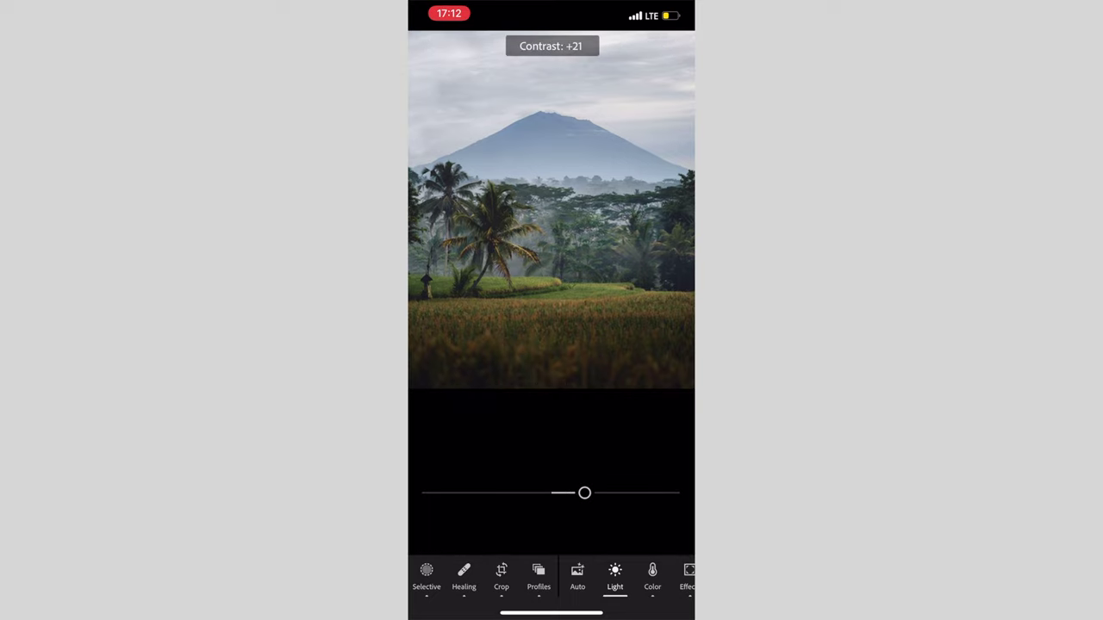
Adjust Contrast and set Shadows to +64, then bring up the red Color Mix sliders.
drag(562, 457, 561, 457)
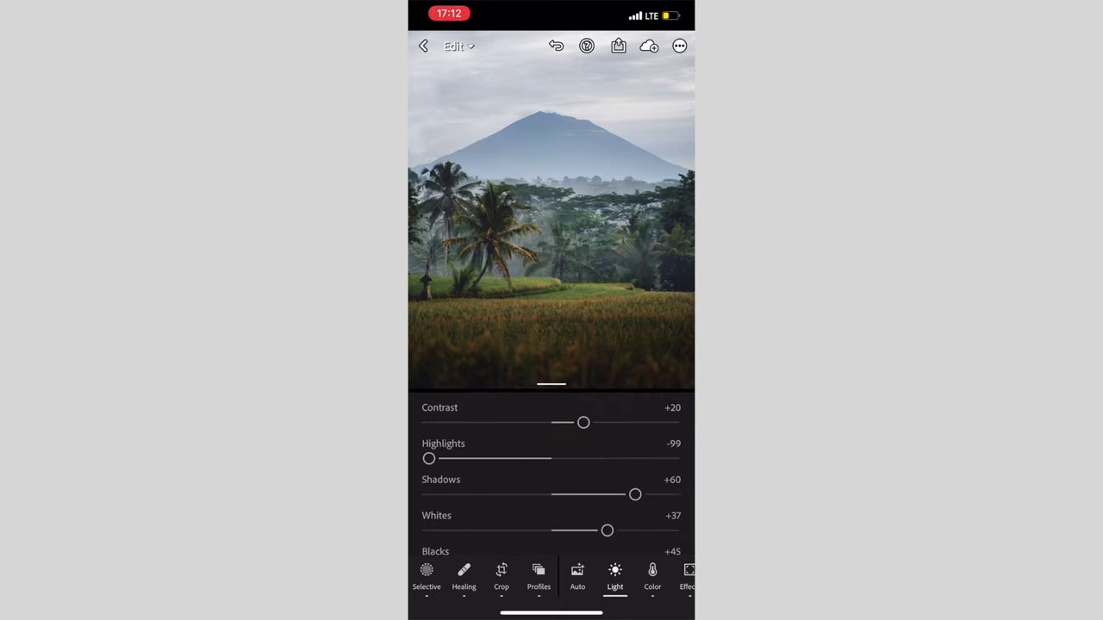
scroll(552, 478, down, 1)
drag(635, 484, 641, 482)
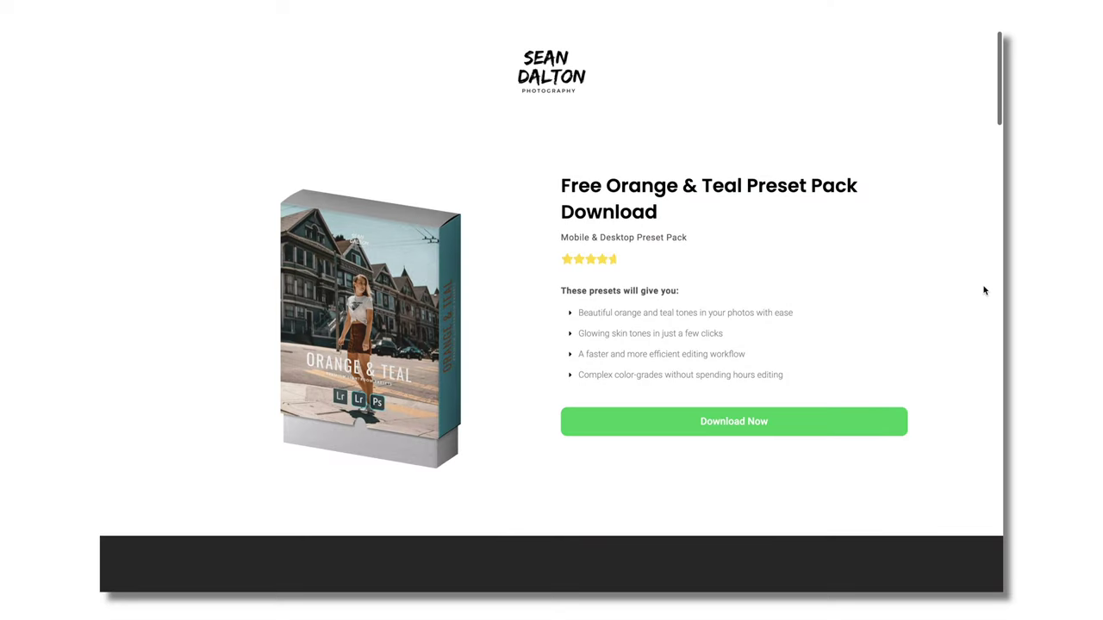
Scroll the Orange & Teal preset page to the before/after grid and Lightroom Mobile Compatible banner.
scroll(985, 291, down, 8)
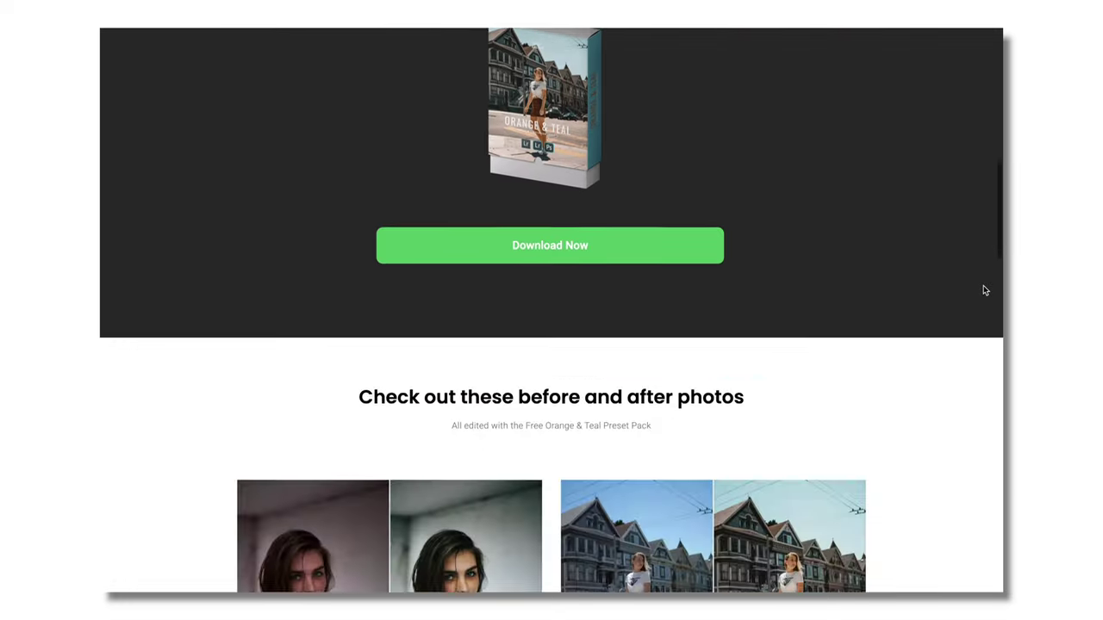
scroll(984, 290, down, 8)
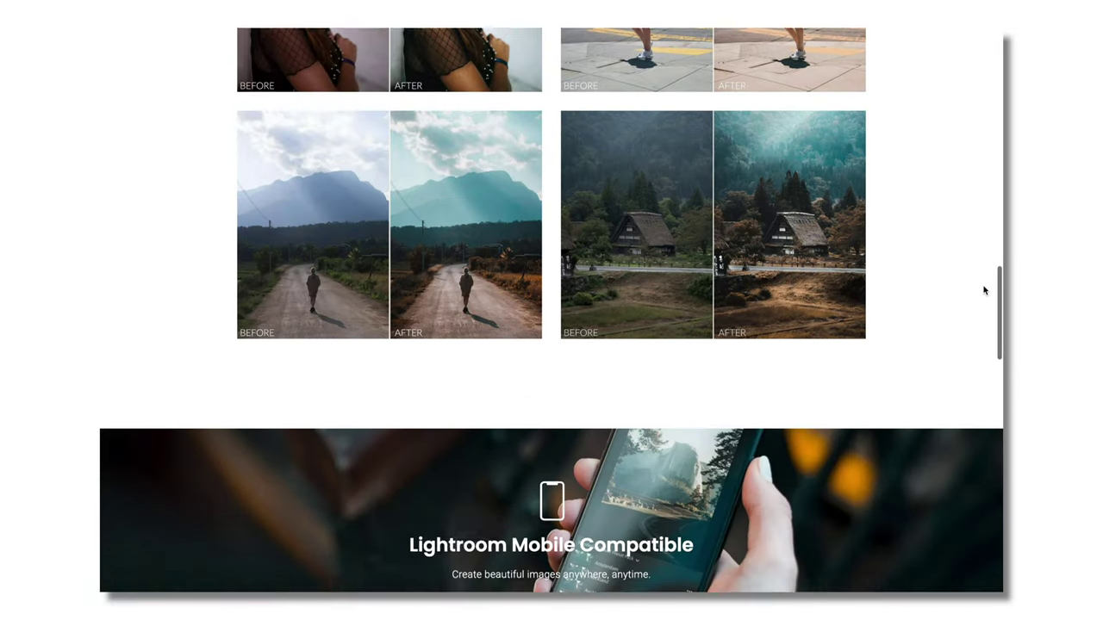
scroll(984, 290, down, 8)
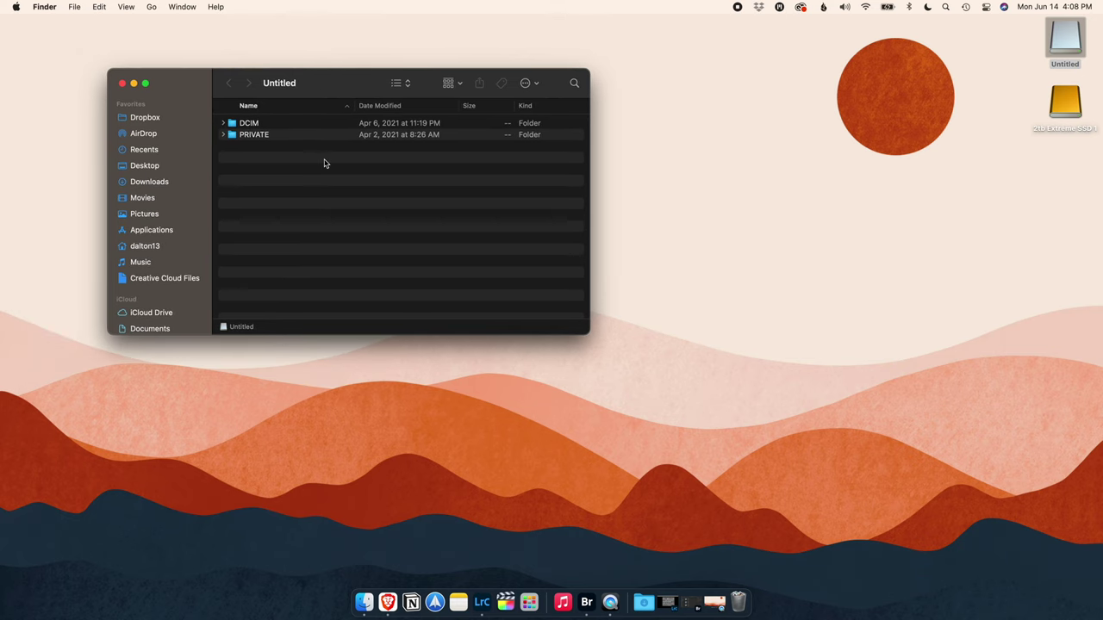
Open the card's DCIM > 100MSDCF2 folder and browse its raw files, selecting _SDD9348.ARW.
double_click(269, 134)
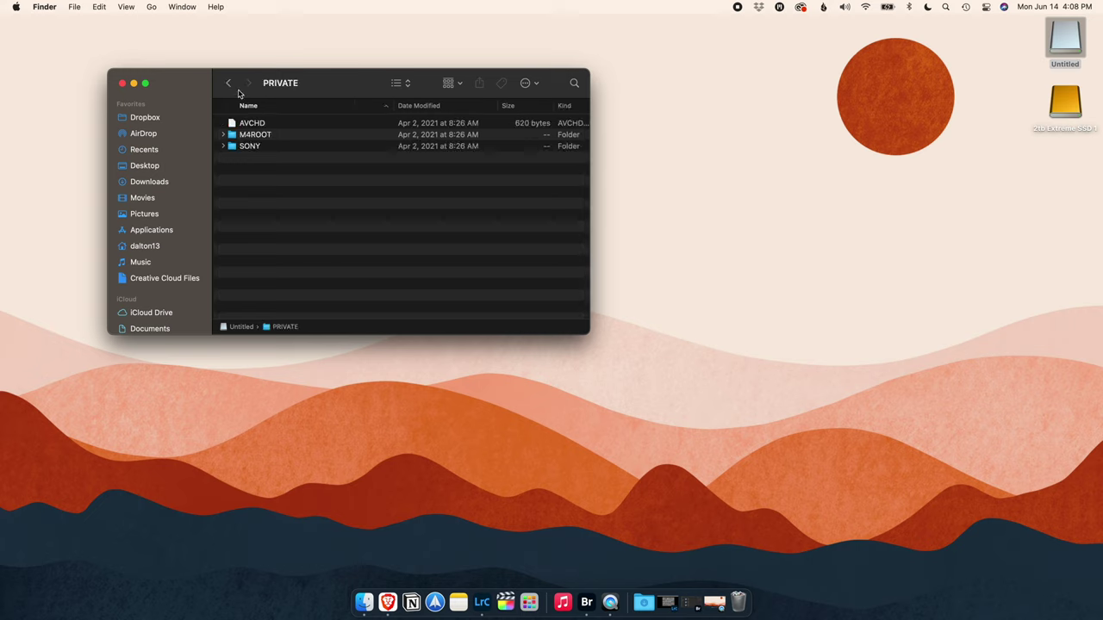
click(230, 84)
double_click(287, 122)
double_click(285, 135)
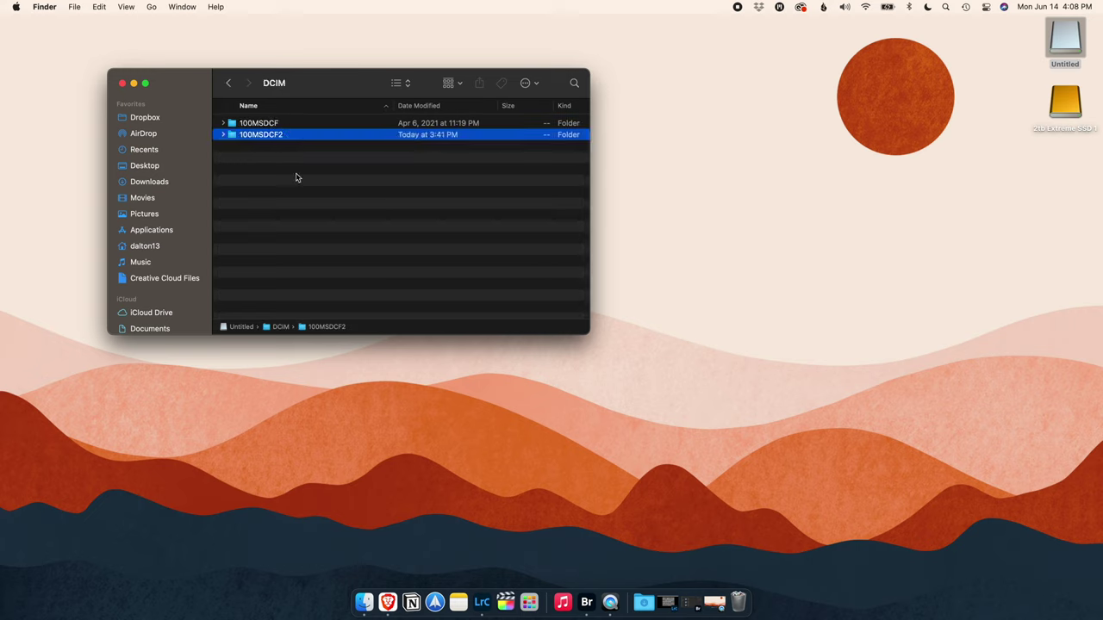
click(361, 262)
scroll(367, 241, down, 10)
scroll(368, 229, up, 5)
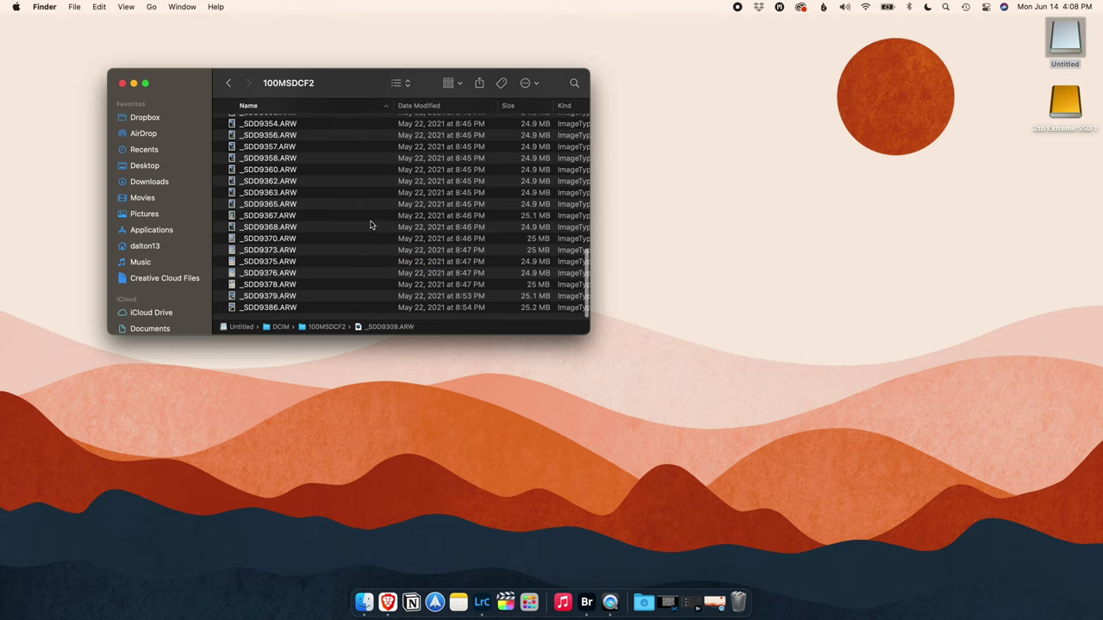
click(368, 214)
scroll(368, 220, up, 3)
scroll(367, 222, down, 3)
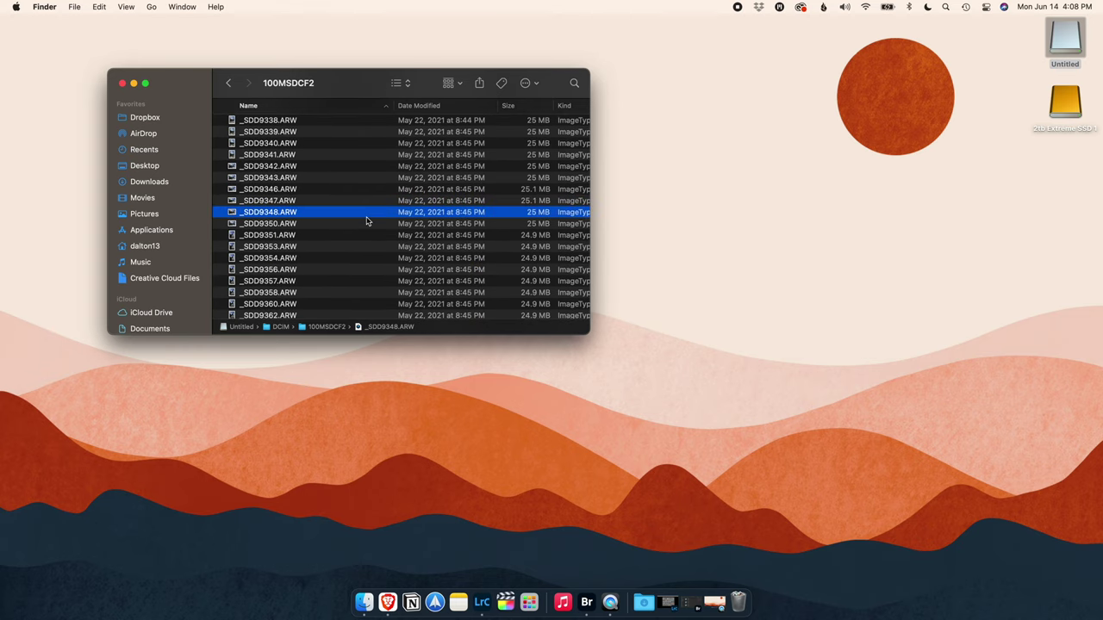
Open 2tb Extreme SSD 1 > 2021 > Photos > June and select the 0612 Nusa Penida Trip folder.
click(982, 163)
double_click(1065, 104)
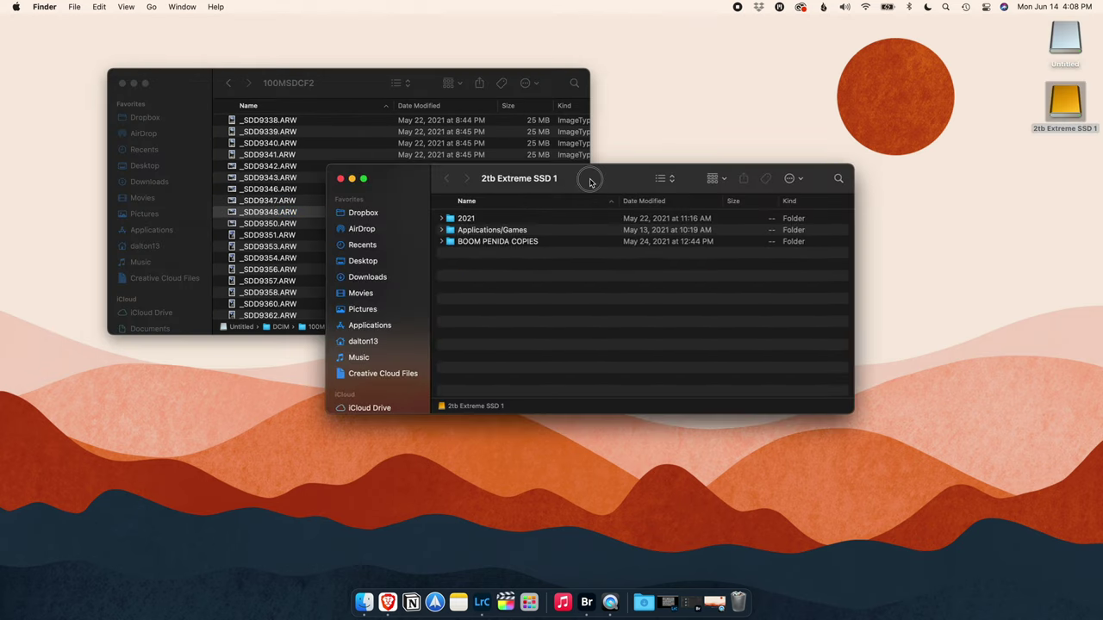
drag(591, 180, 695, 188)
double_click(620, 225)
double_click(611, 226)
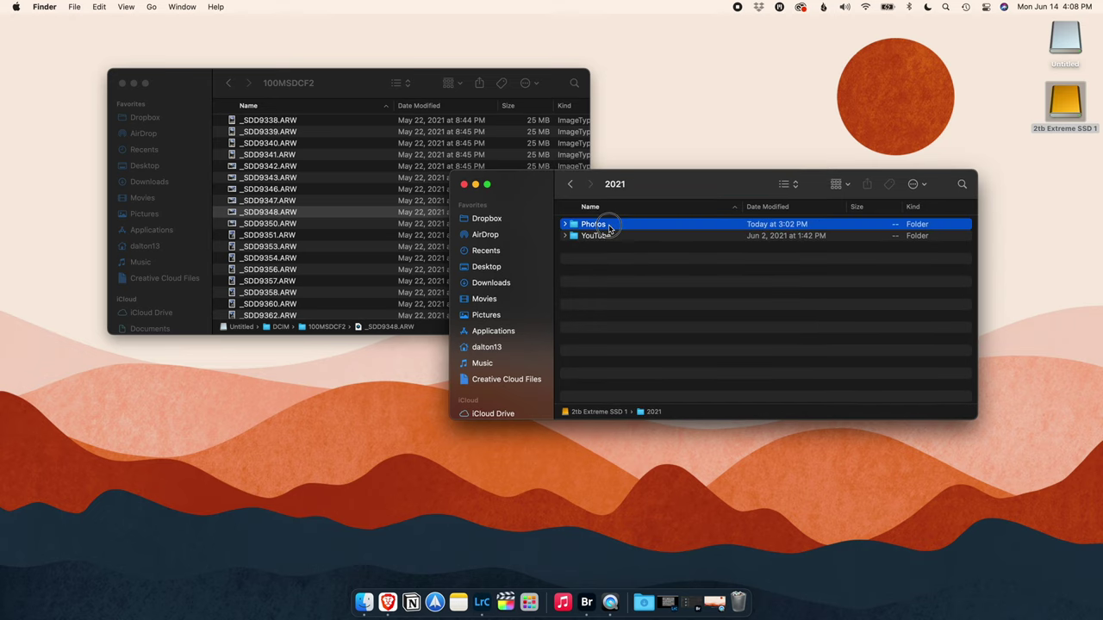
double_click(606, 224)
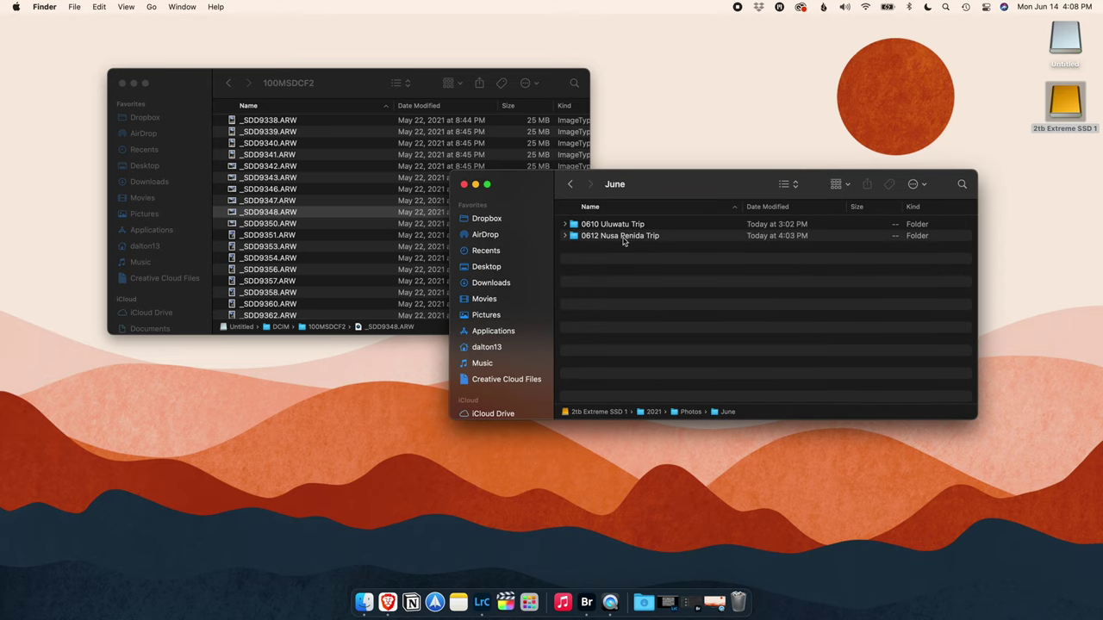
click(626, 238)
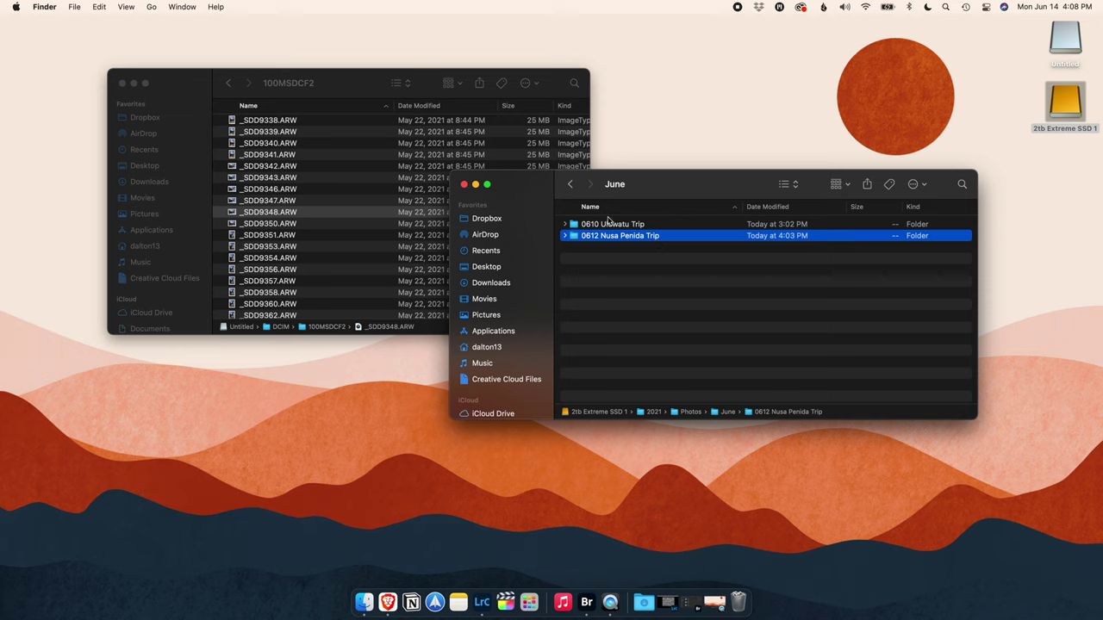
Copy all 100MSDCF2 files into 0612 Nusa Penida Trip, verify them, and close both Finder windows.
click(313, 216)
key(super+a)
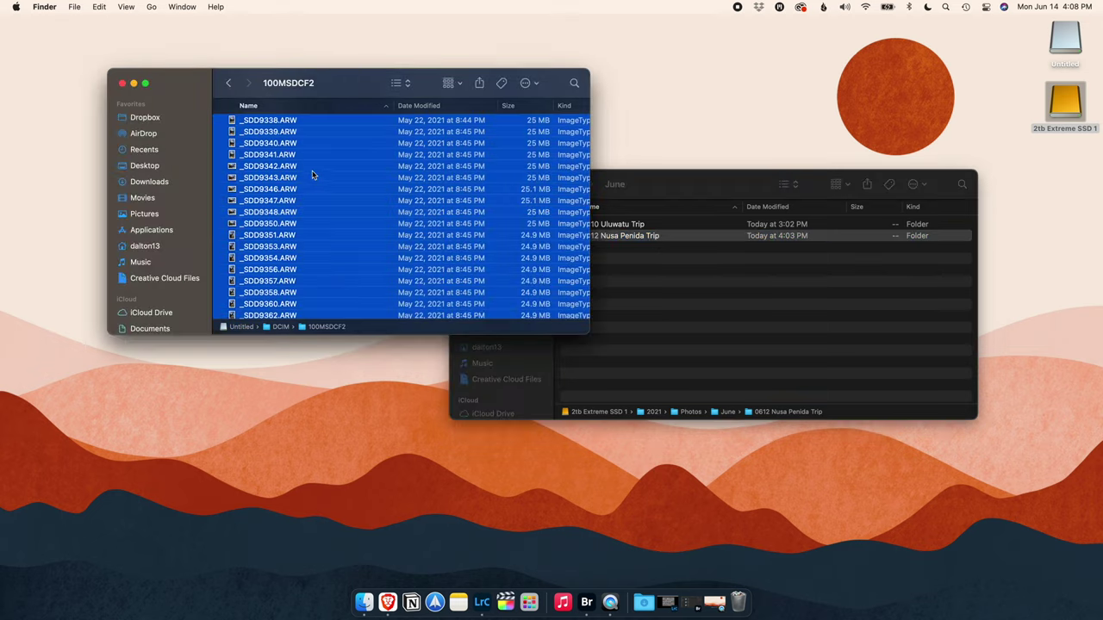
drag(308, 207, 647, 239)
double_click(638, 236)
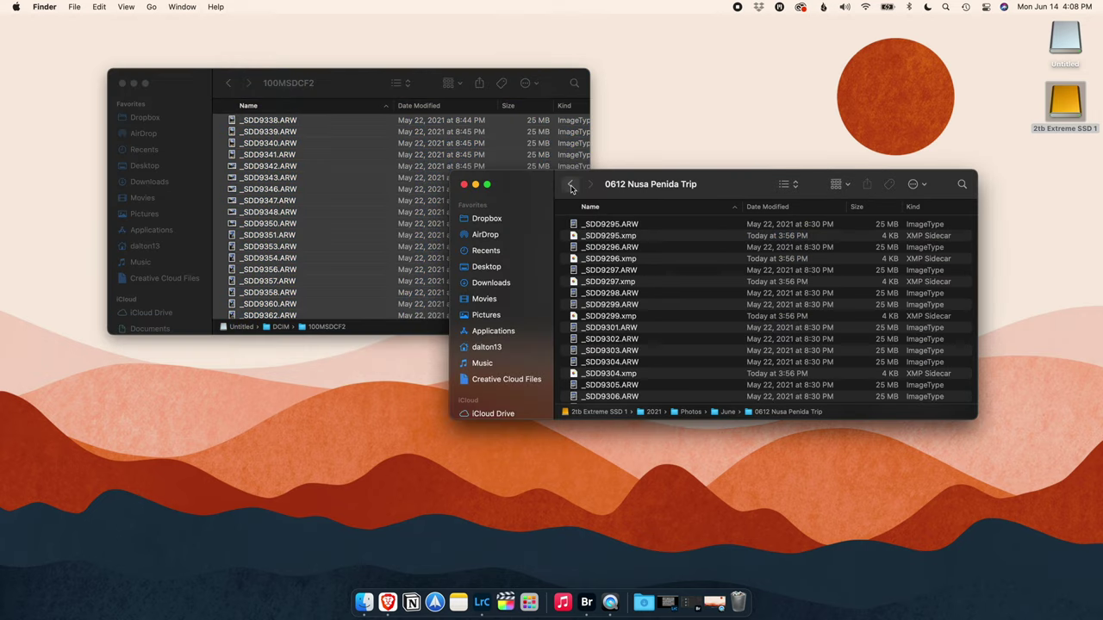
mouse_move(571, 189)
mouse_down()
mouse_move(603, 234)
mouse_move(576, 187)
mouse_up()
click(577, 187)
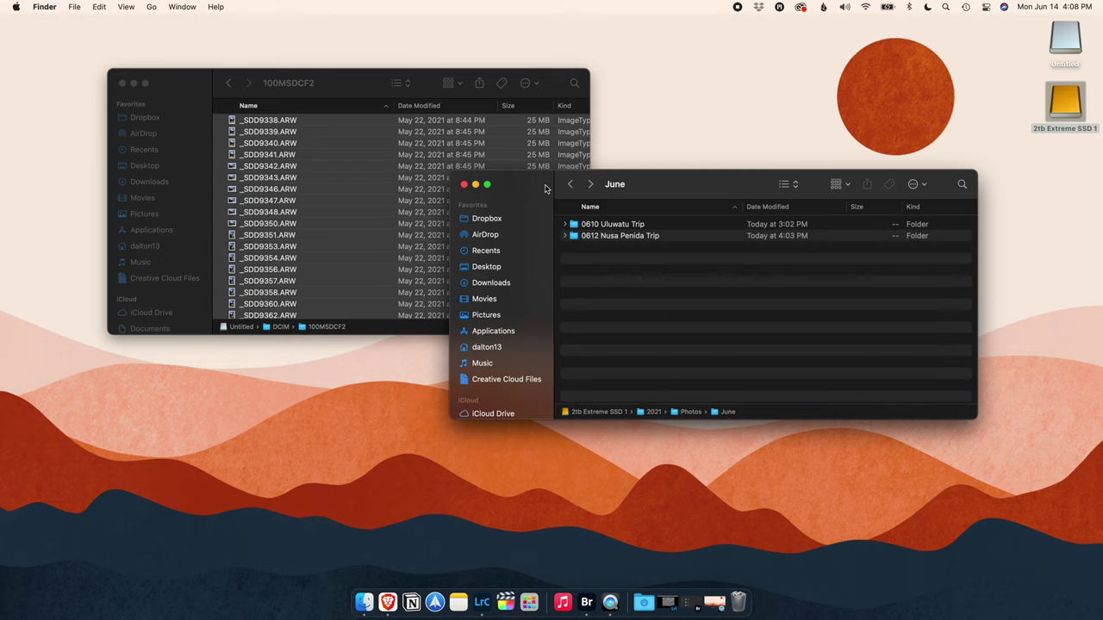
click(463, 185)
click(120, 84)
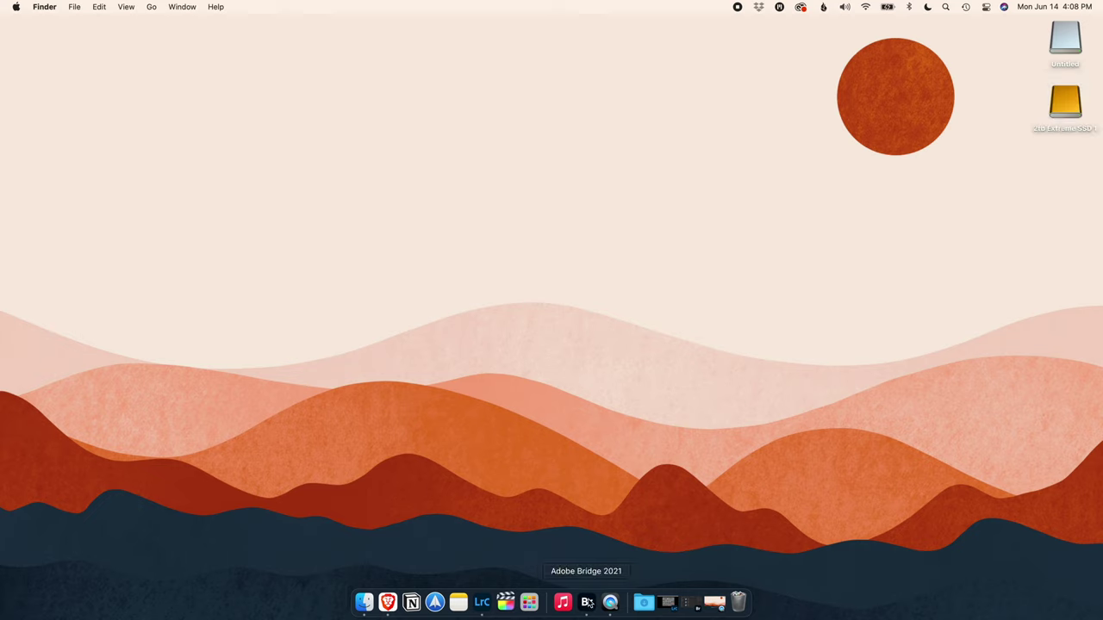
In Bridge, open the 0612 Nusa Penida Trip folder and select the first photo, _SDD9295.ARW.
click(588, 603)
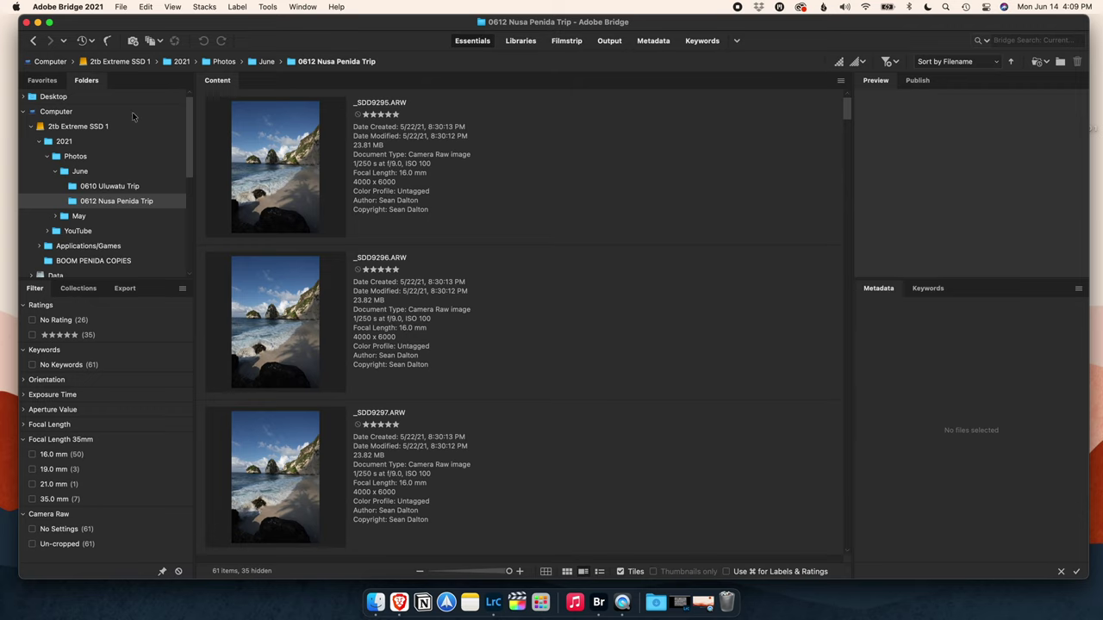
click(137, 202)
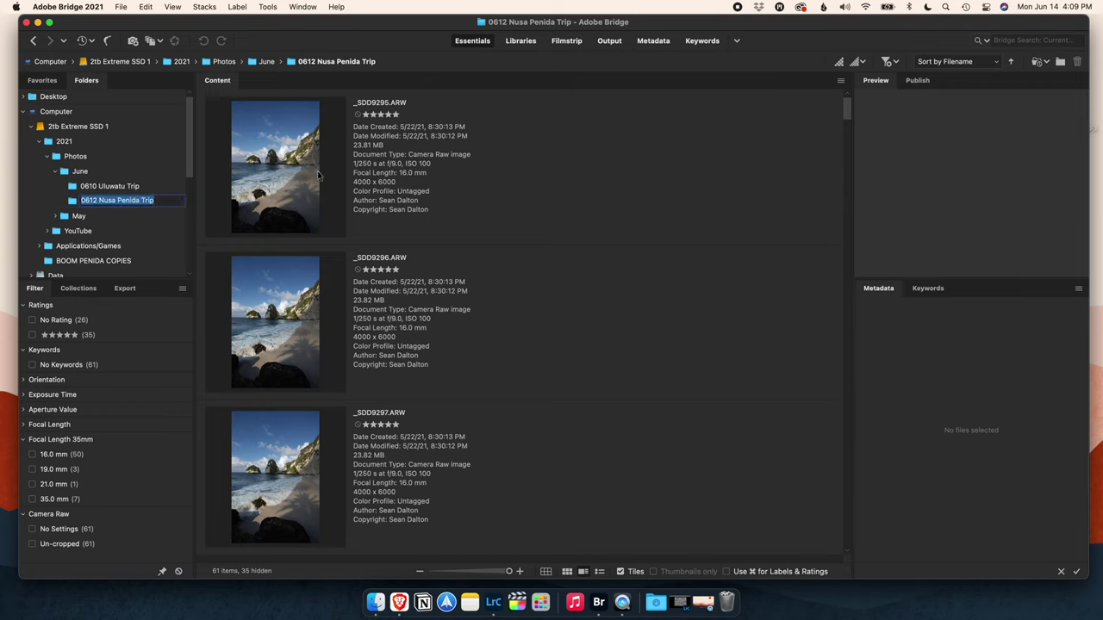
click(335, 182)
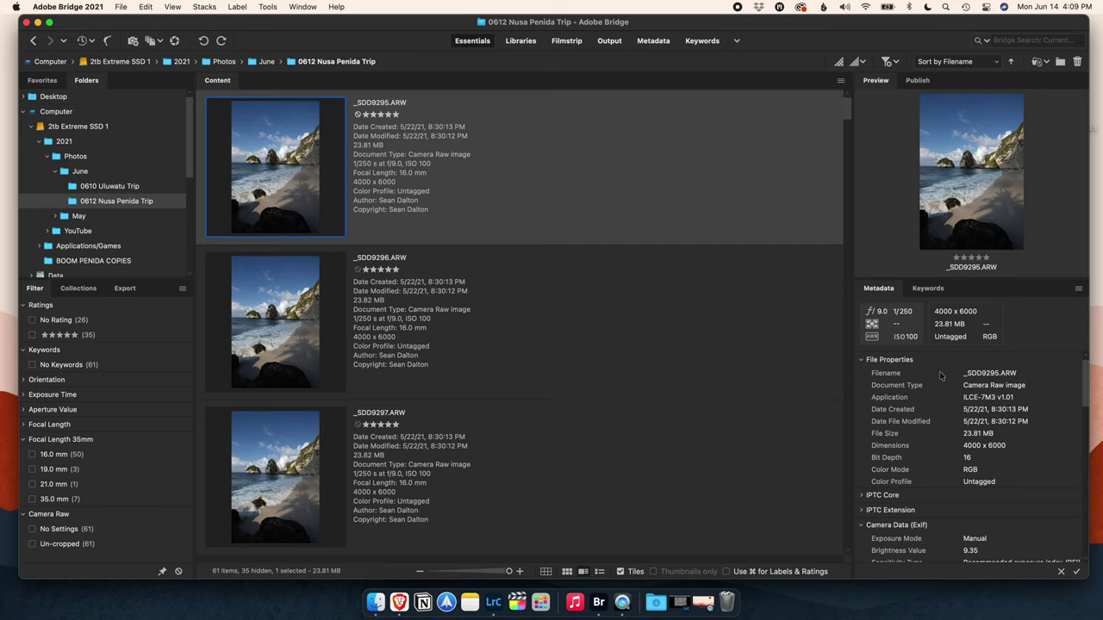
scroll(941, 375, down, 5)
scroll(942, 390, up, 5)
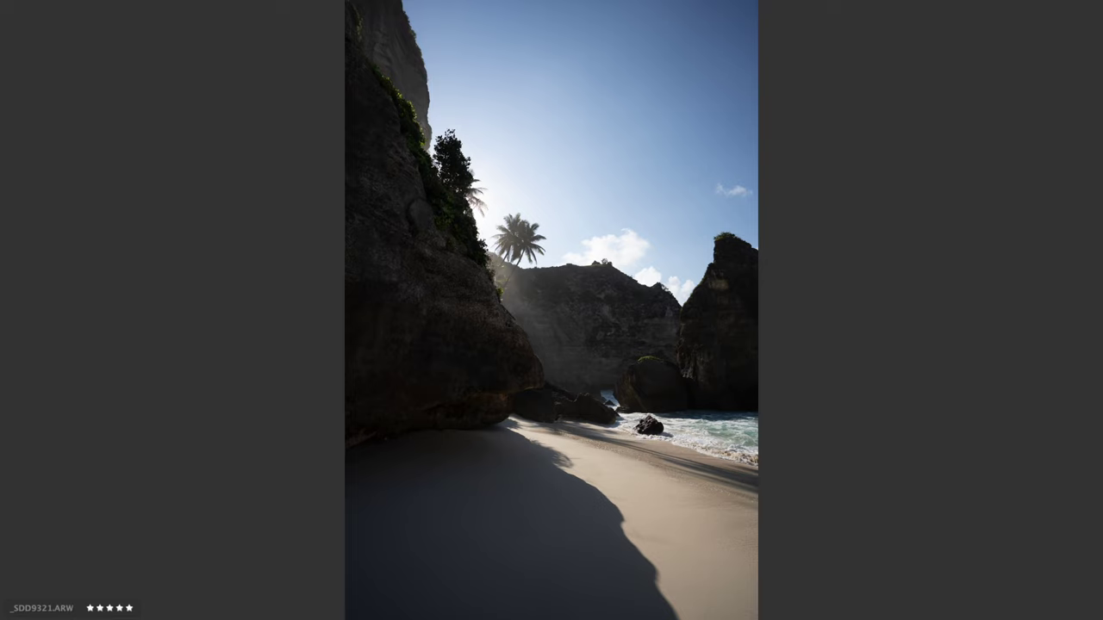
Step through the full-screen photos, rate _SDD9347.ARW five stars, and exit the review.
key(Right)
key(Right)
key(Right)
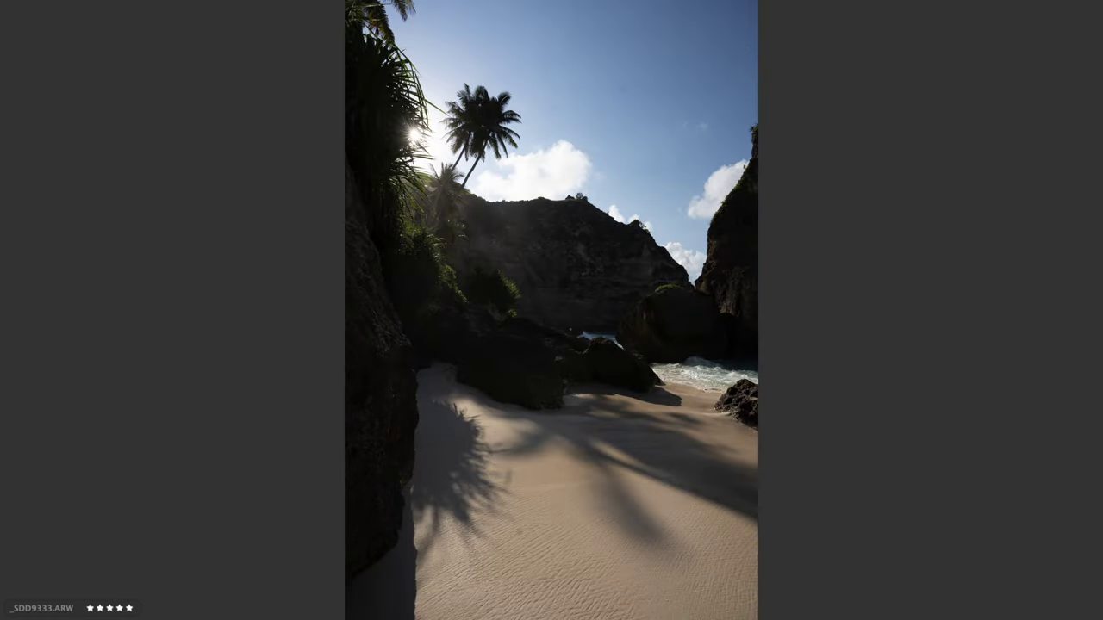
key(Right)
key(Right)
key(Right)
key(Right)
key(Right)
key(Right)
key(Right)
key(Right)
key(Right)
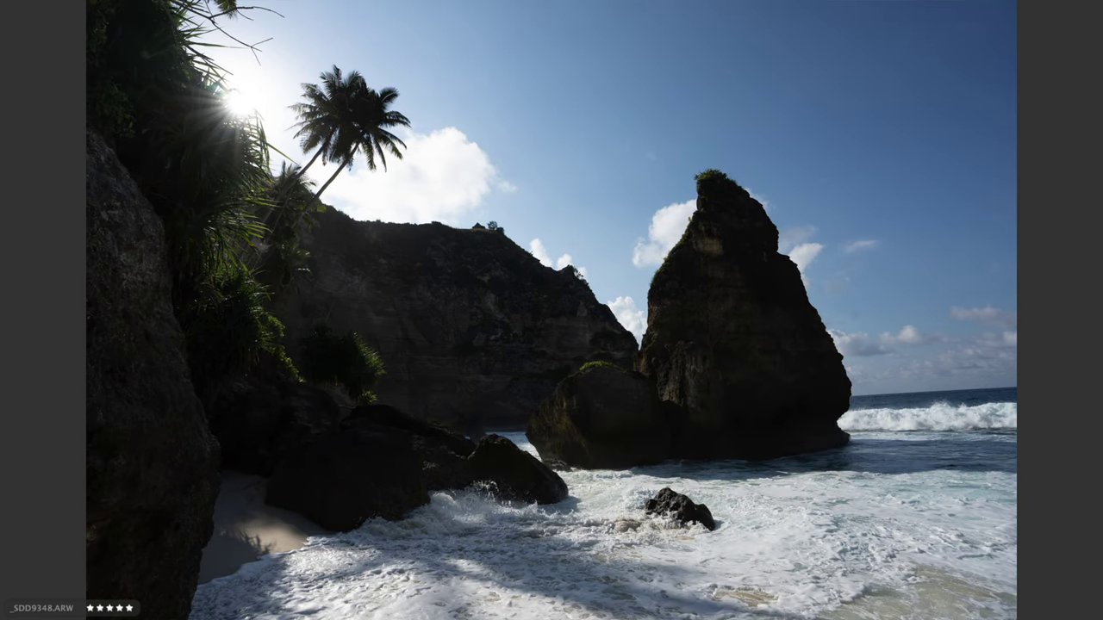
key(Right)
key(5)
key(space)
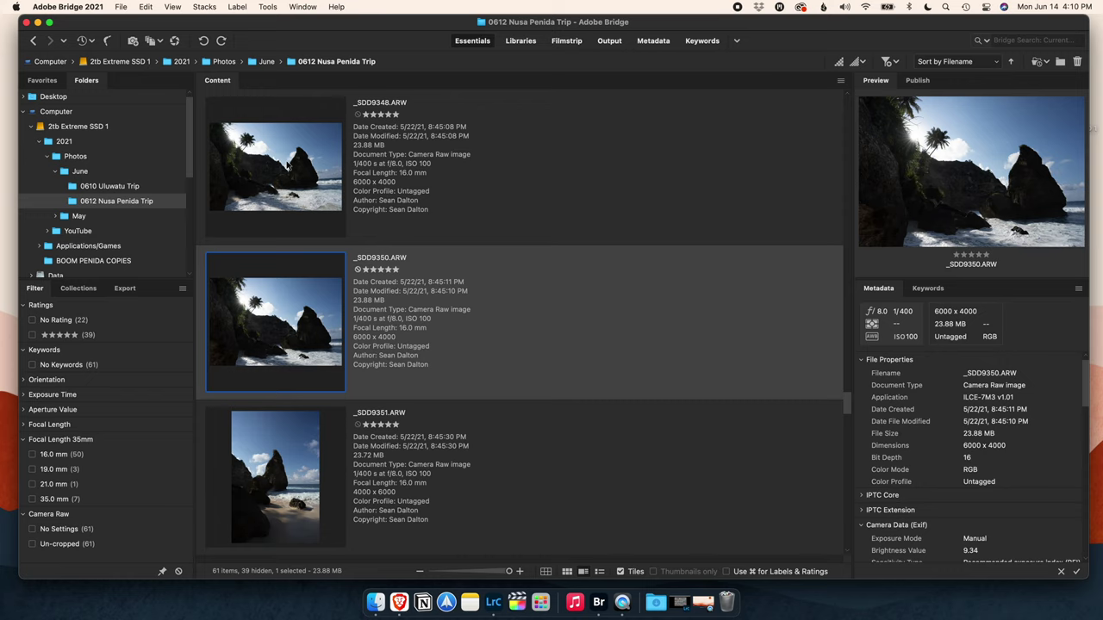
Filter the folder to show only the five-star photos.
scroll(393, 261, down, 5)
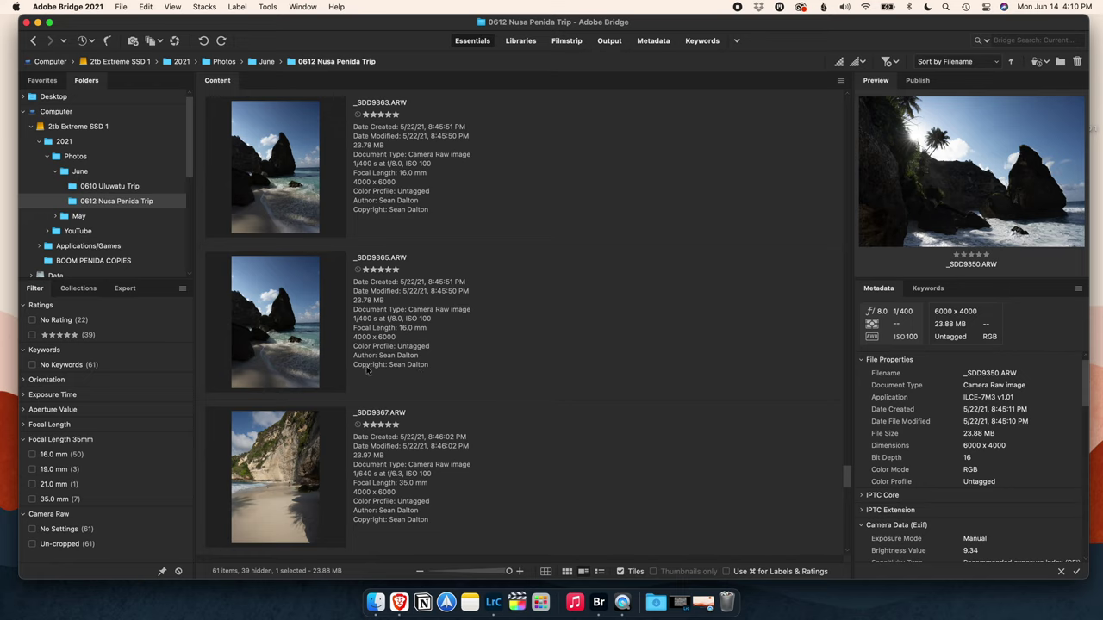
click(32, 335)
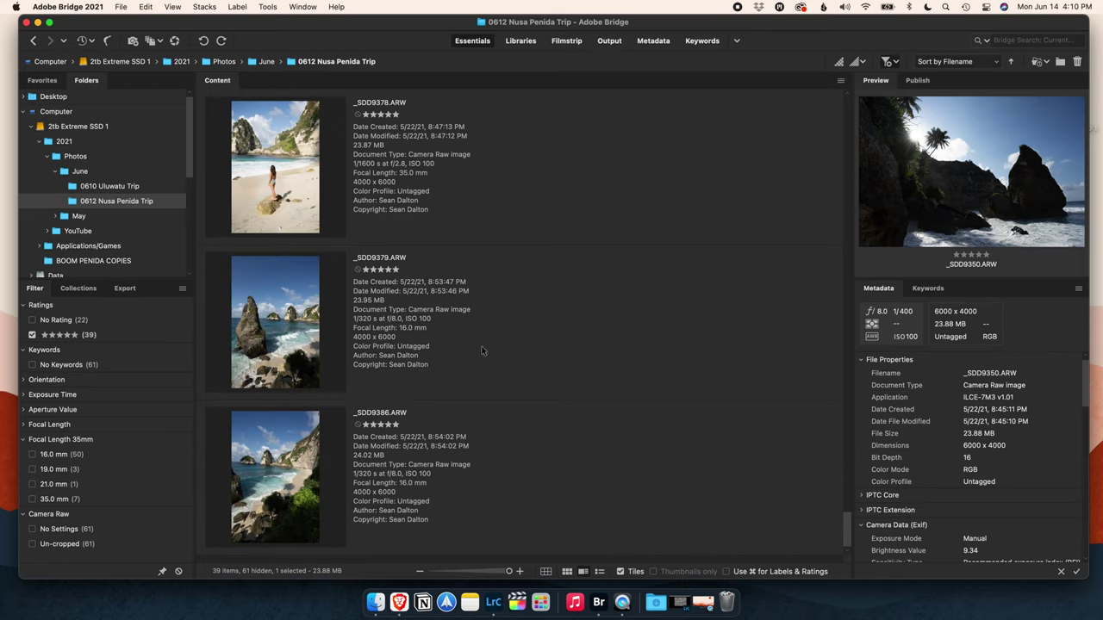
scroll(362, 303, up, 20)
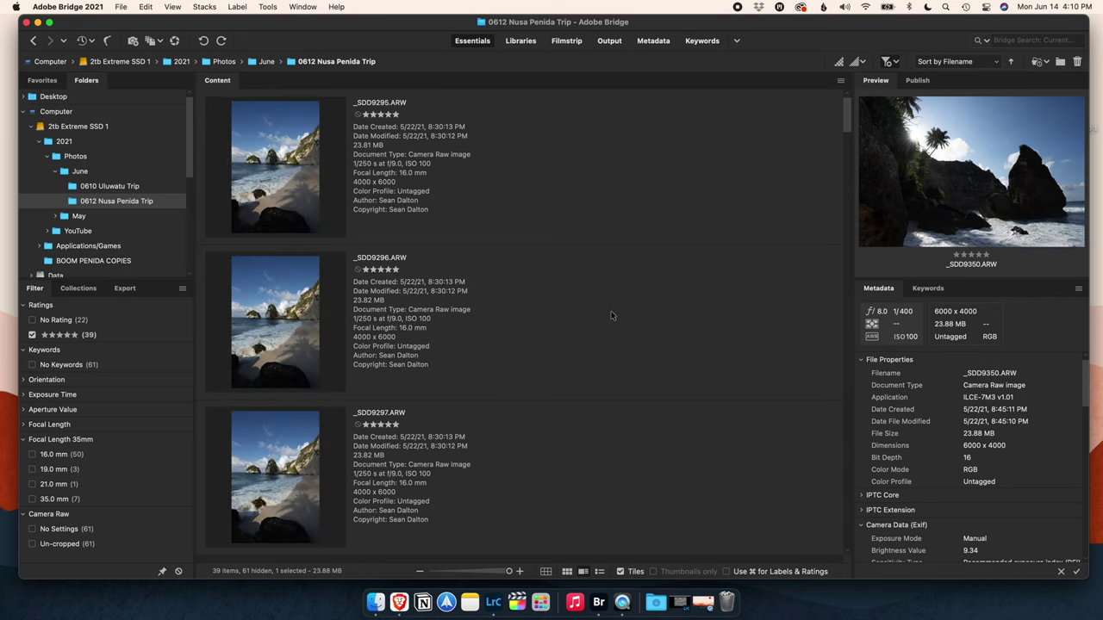
Select all 39 five-star photos and bring up their Move to options.
key(super+a)
scroll(541, 327, down, 15)
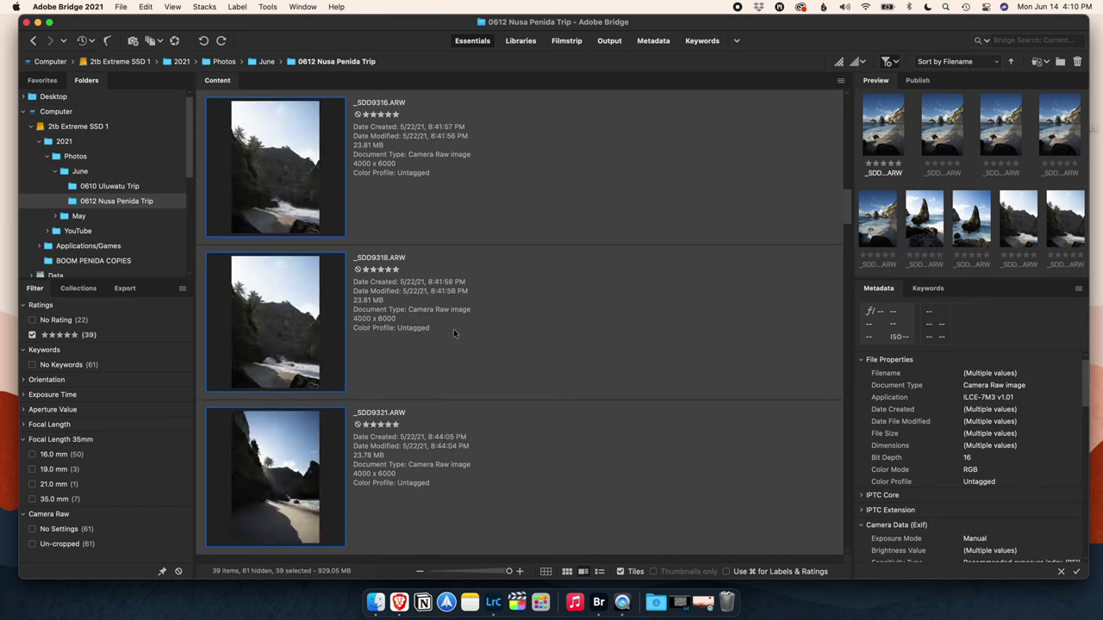
scroll(461, 336, down, 10)
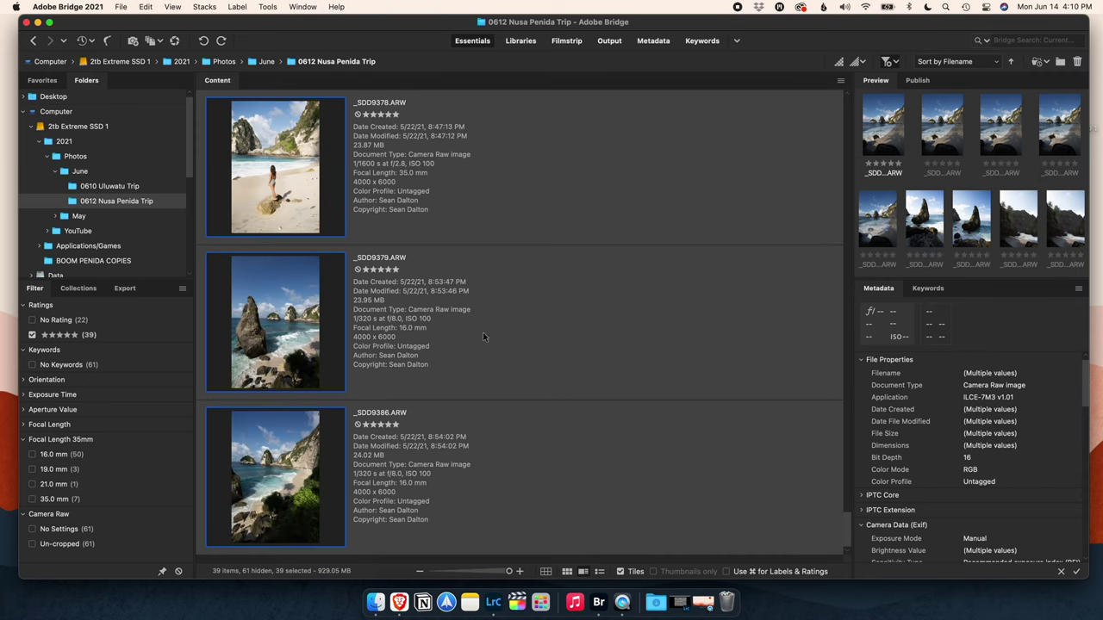
right_click(545, 285)
mouse_move(607, 369)
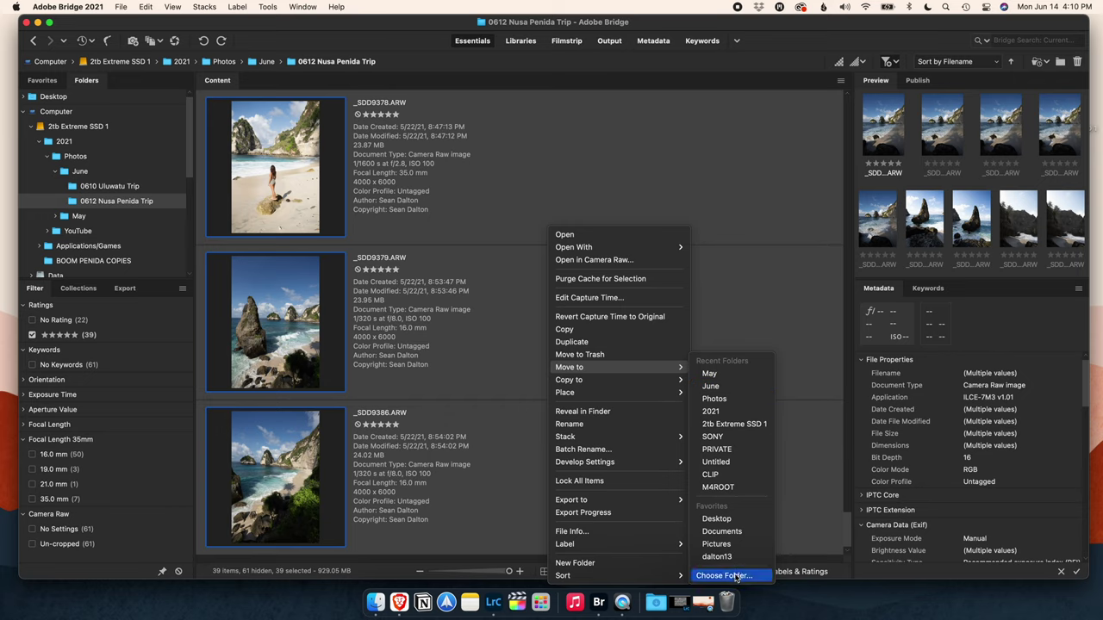
Move the 39 five-star photos into a new 'selects' folder inside June > 0612 Nusa Penida Trip.
click(411, 229)
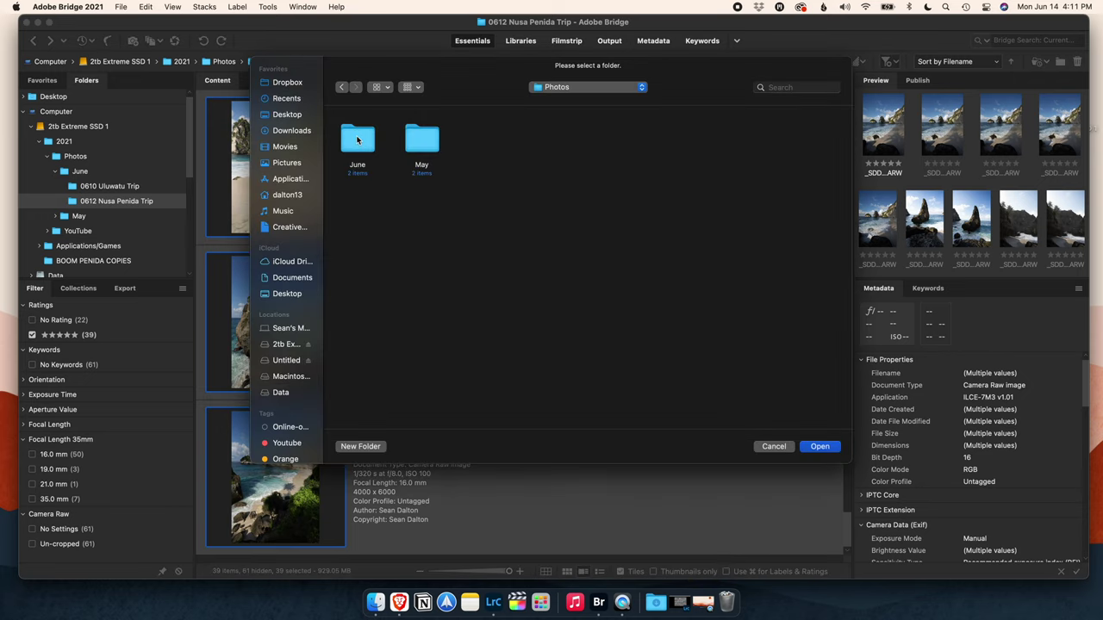
double_click(358, 140)
double_click(358, 140)
scroll(455, 412, down, 10)
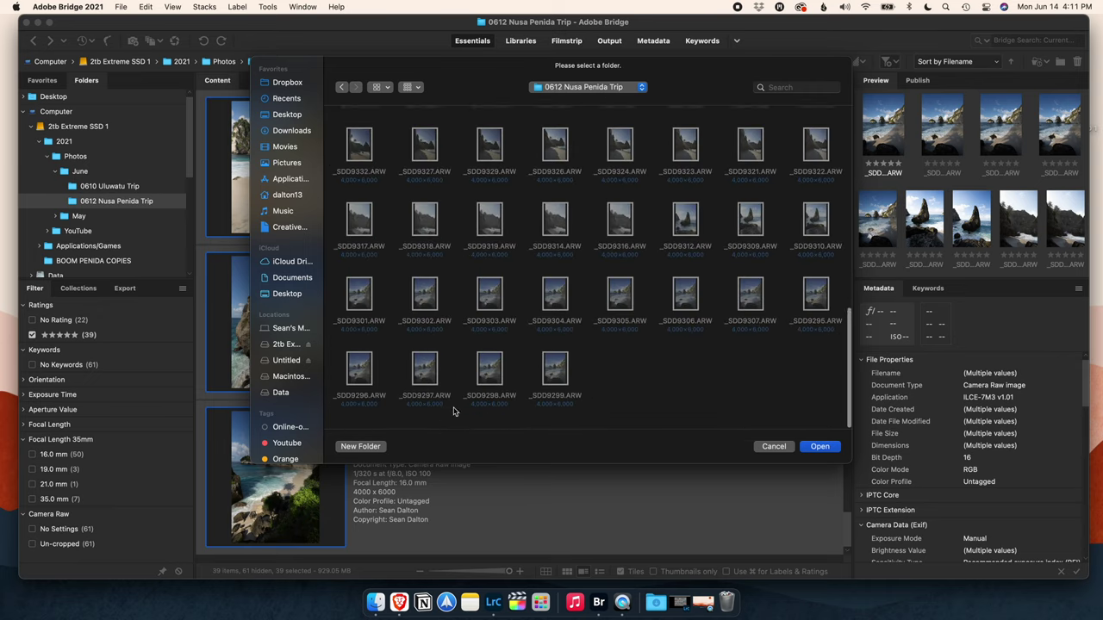
click(358, 448)
text(selects)
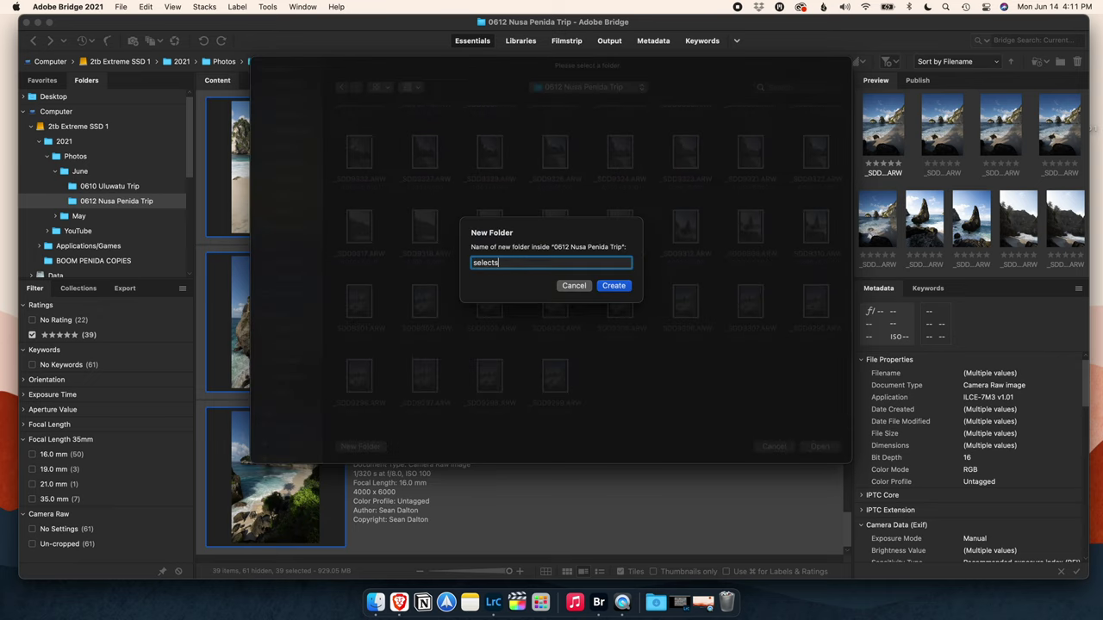
key(Return)
click(828, 445)
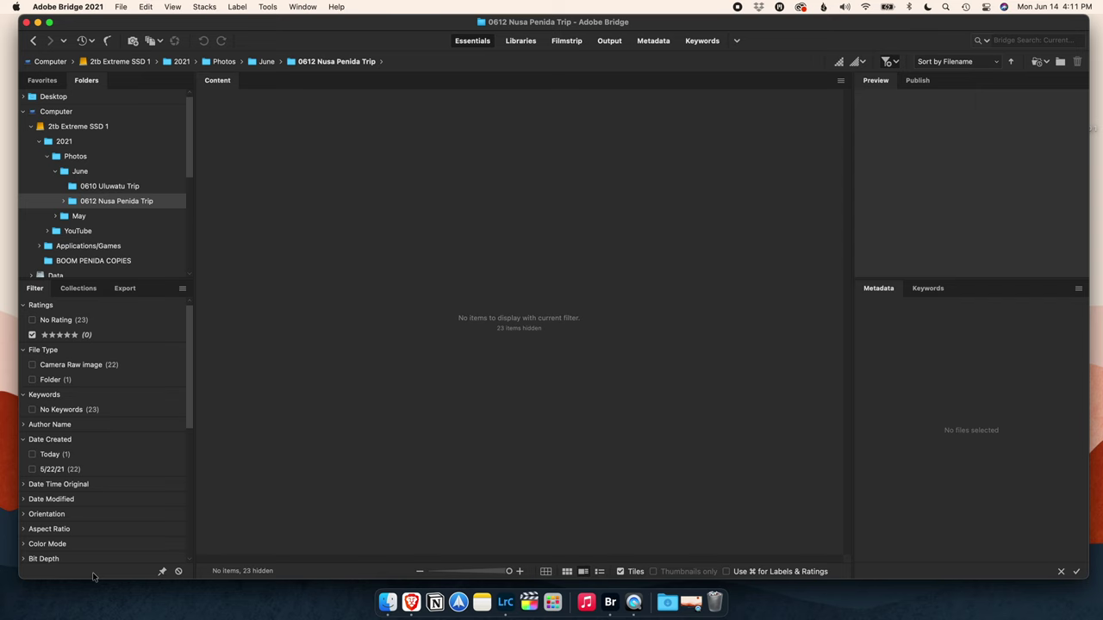
key(super+Tab)
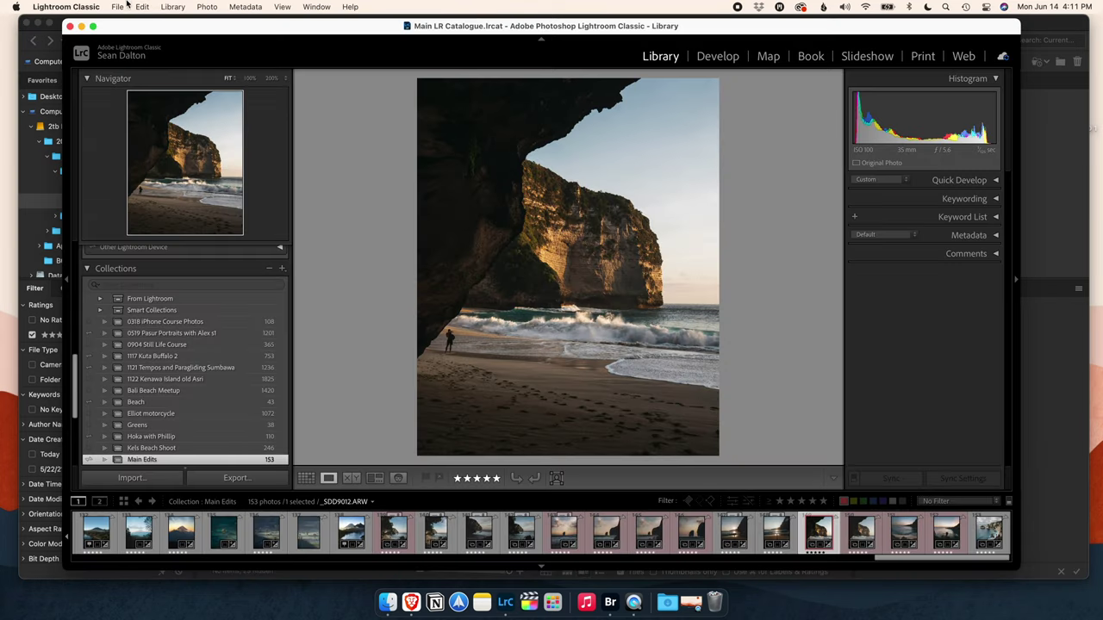
Import the 39 photos from 2tb Extreme SSD 1 > 2021 > Photos > June > 0612 Nusa Penida Trip > selects.
click(116, 7)
click(160, 93)
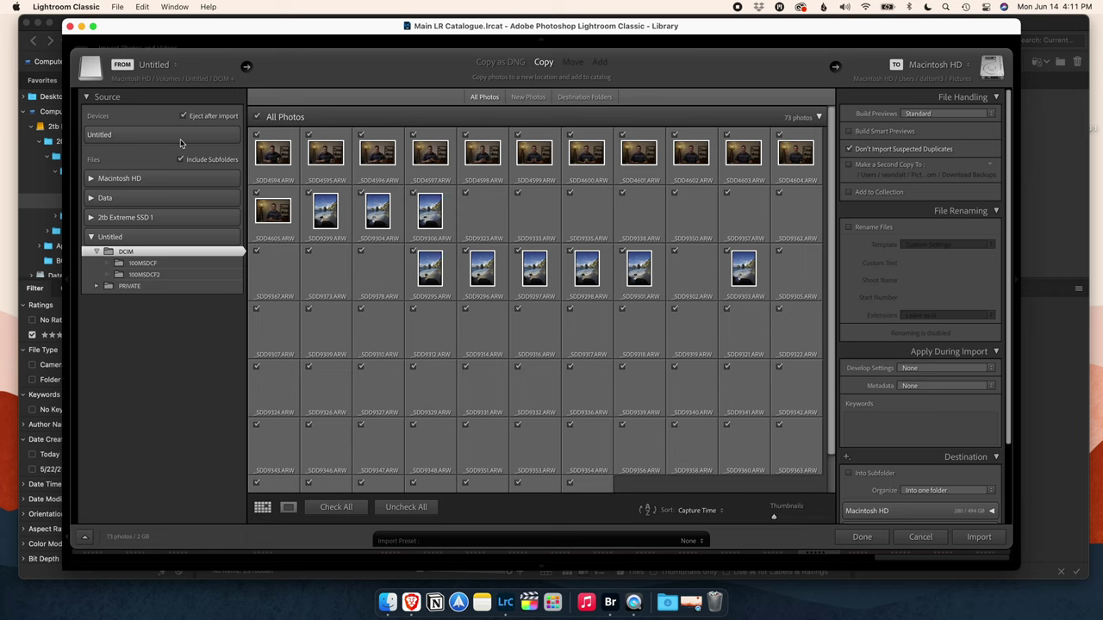
click(153, 218)
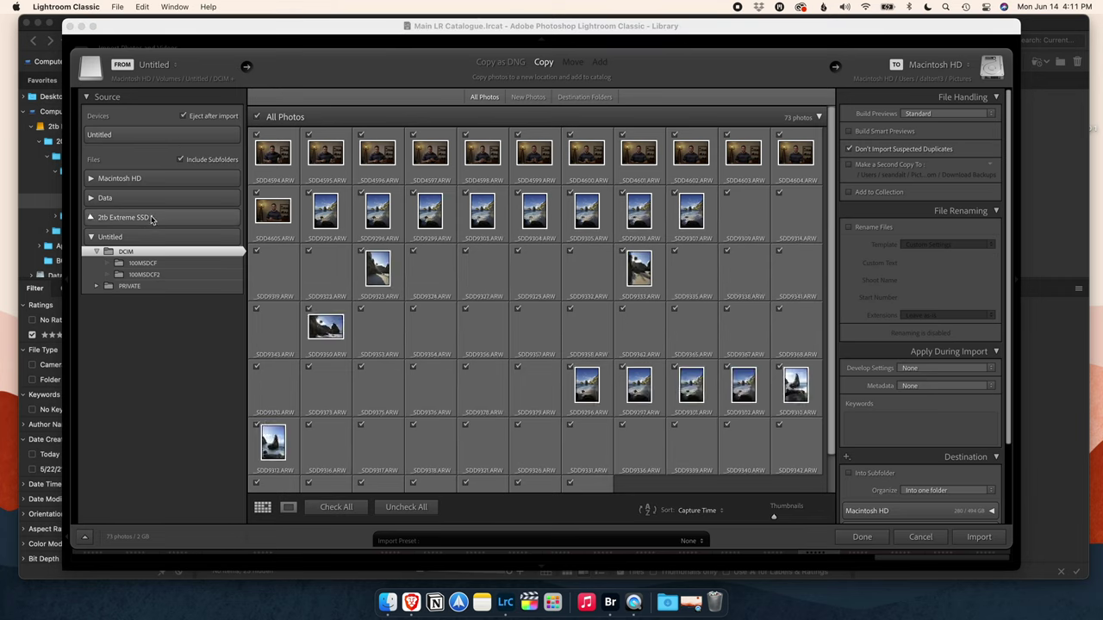
click(96, 232)
click(107, 244)
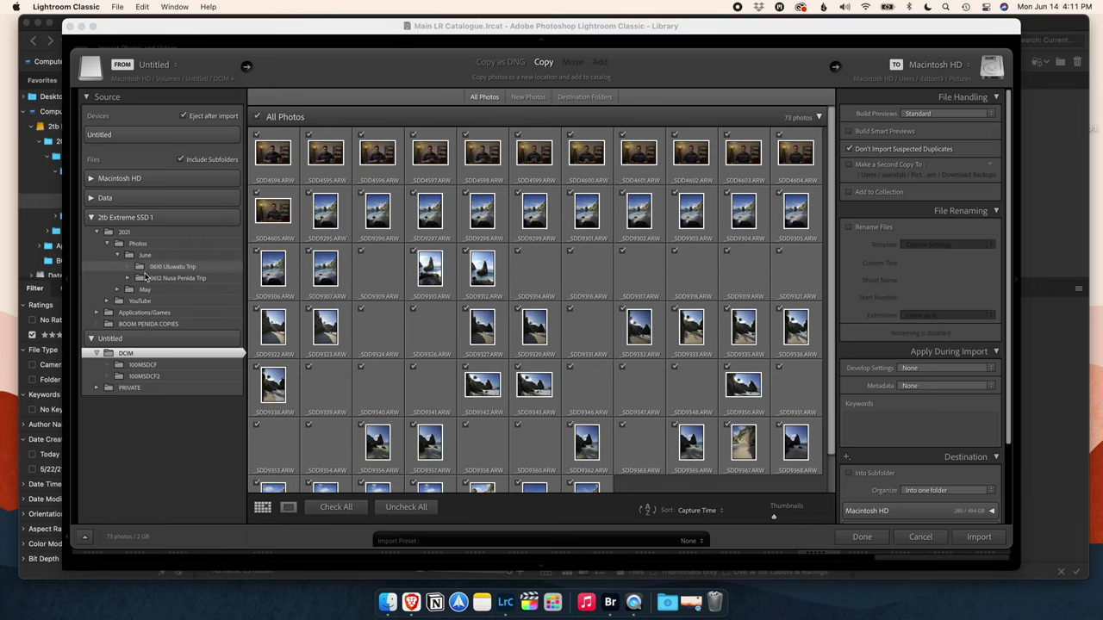
click(117, 255)
click(161, 278)
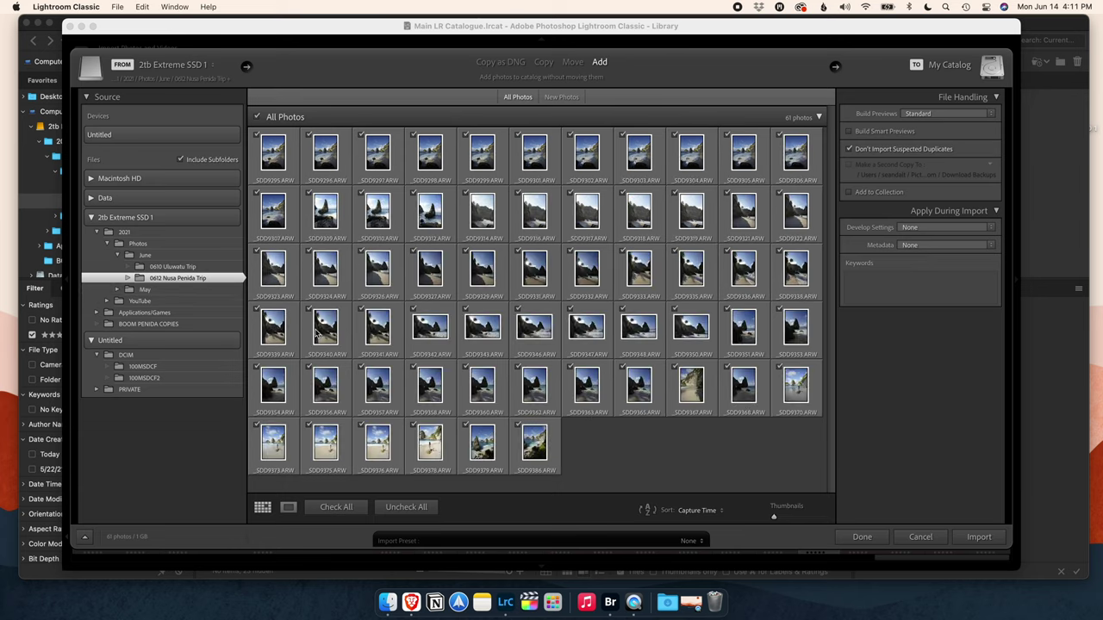
click(168, 290)
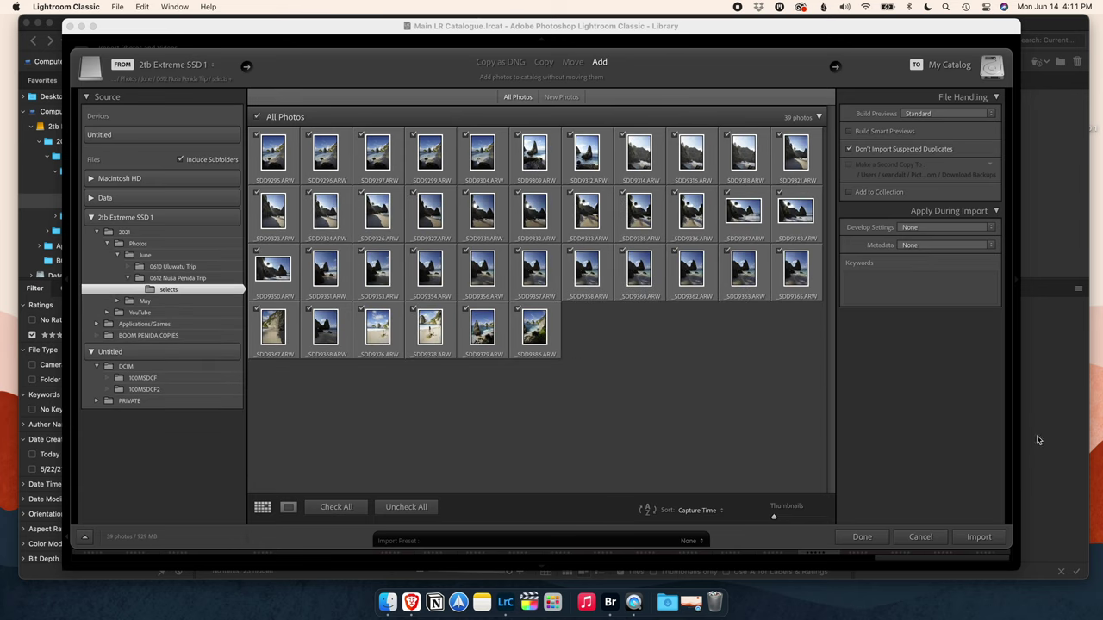
click(978, 539)
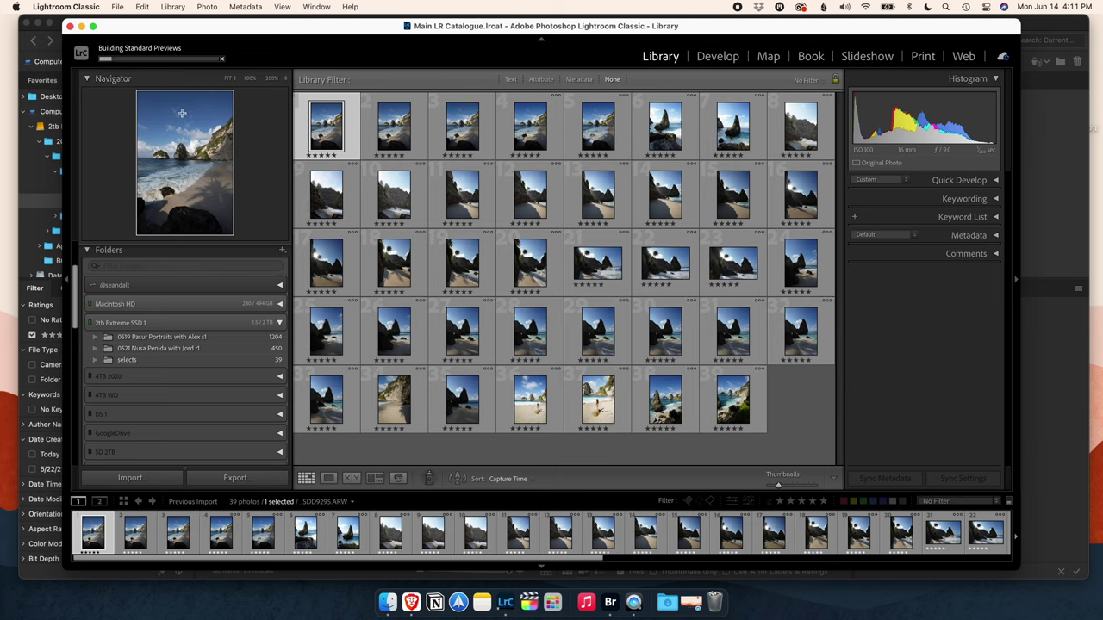
Check the Building Previews progress in the activity dropdown.
click(157, 63)
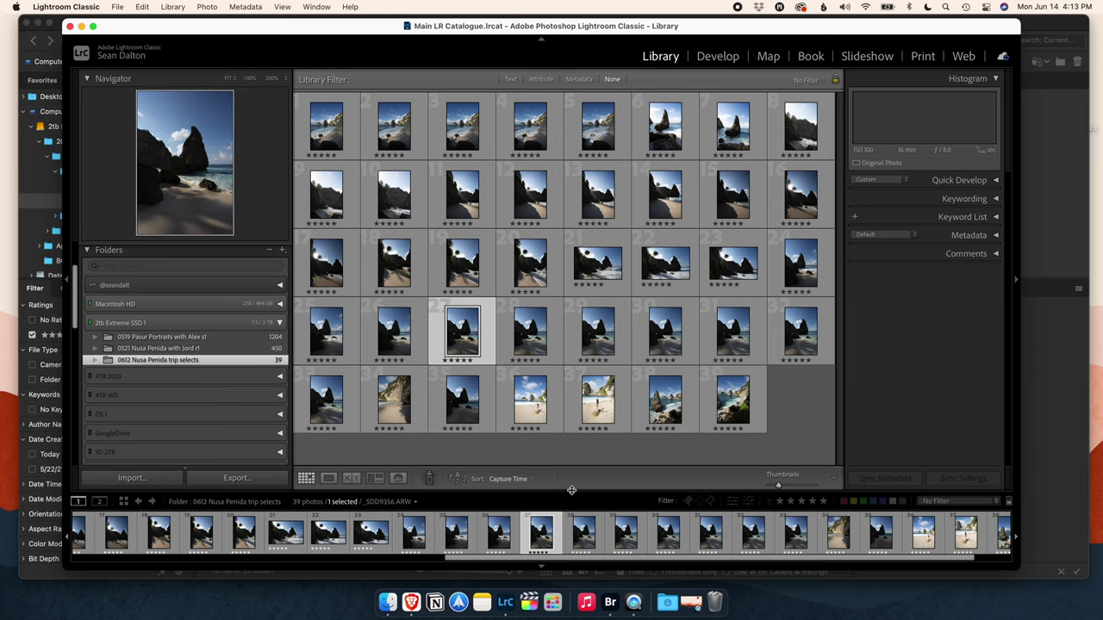
Add photos 38, 18, 5, 7 and 20 to the Main Edits collection and open it.
key(Down)
key(Right)
key(Right)
key(Right)
scroll(211, 379, down, 5)
scroll(205, 360, up, 3)
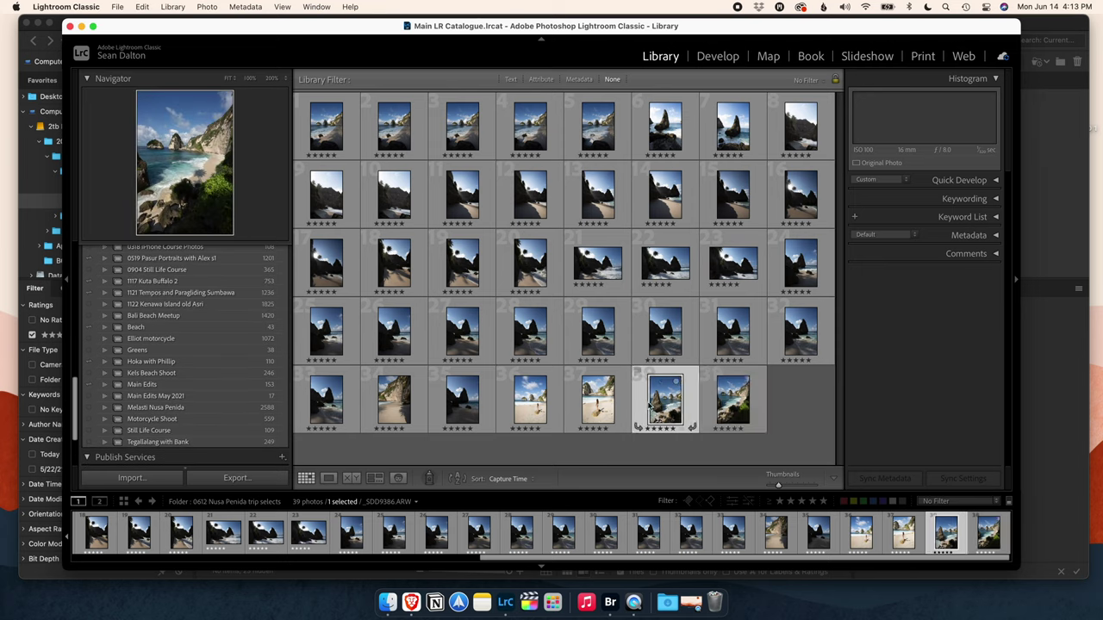
super+click(407, 274)
super+click(597, 129)
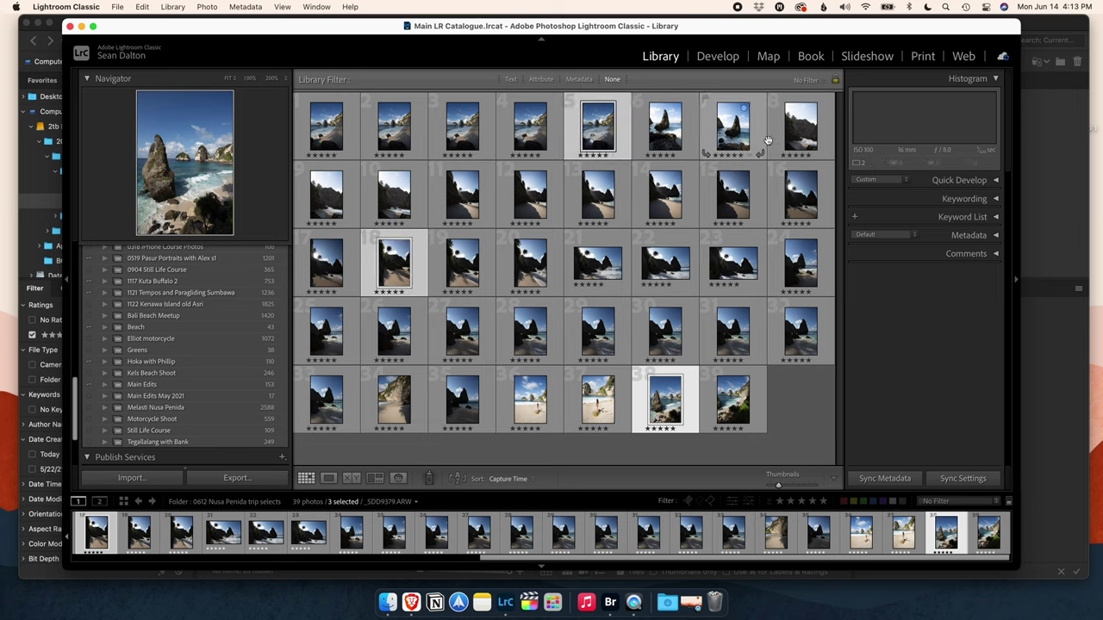
super+click(732, 129)
super+click(546, 271)
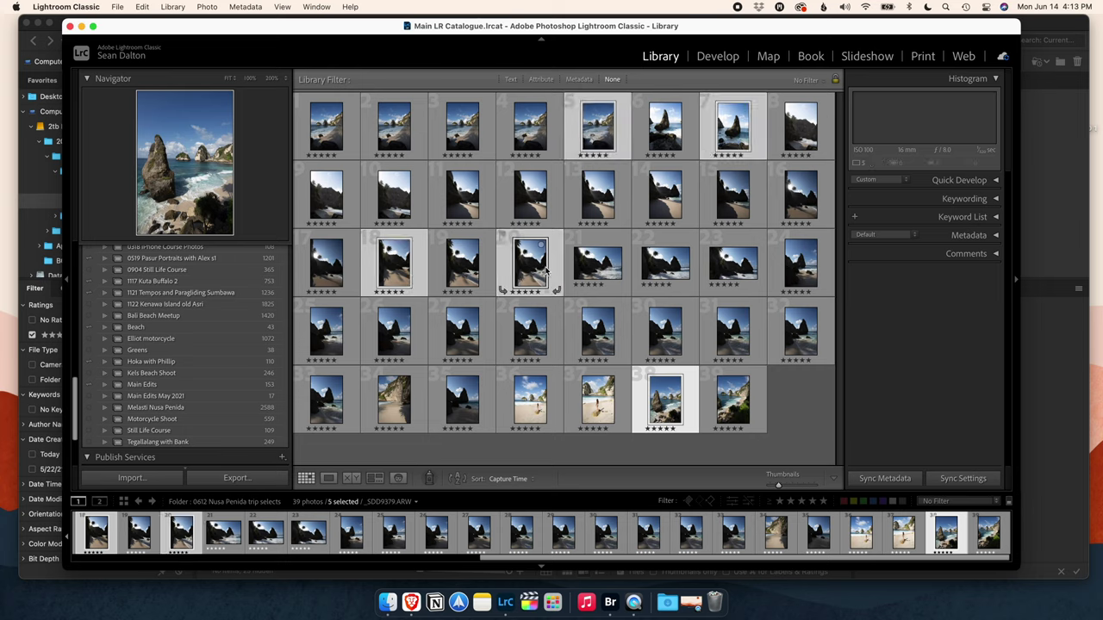
drag(545, 272, 144, 392)
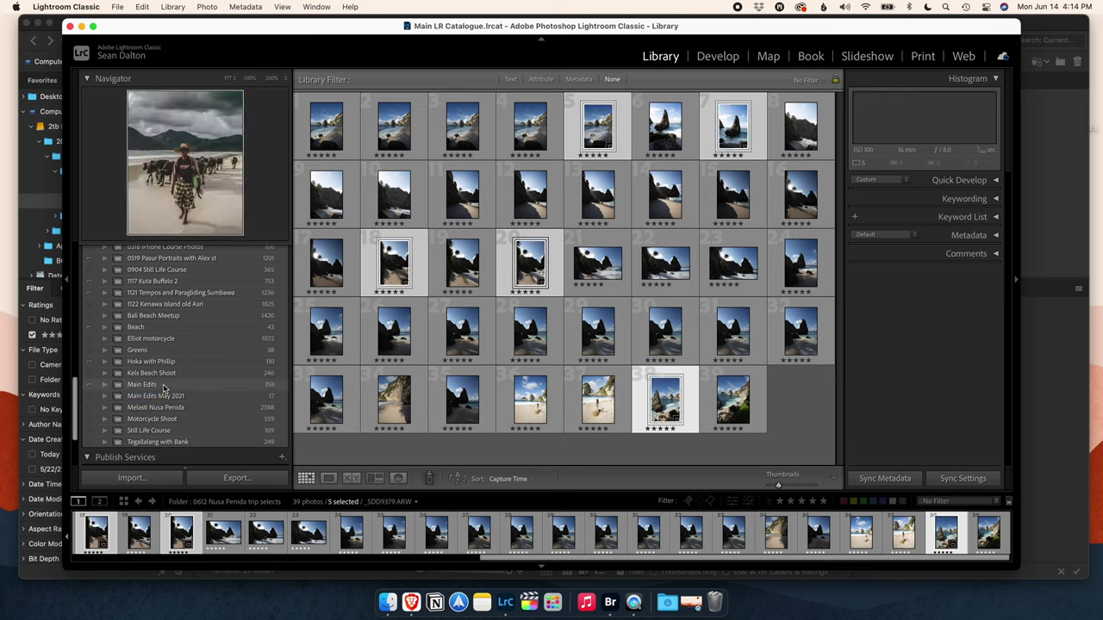
click(171, 388)
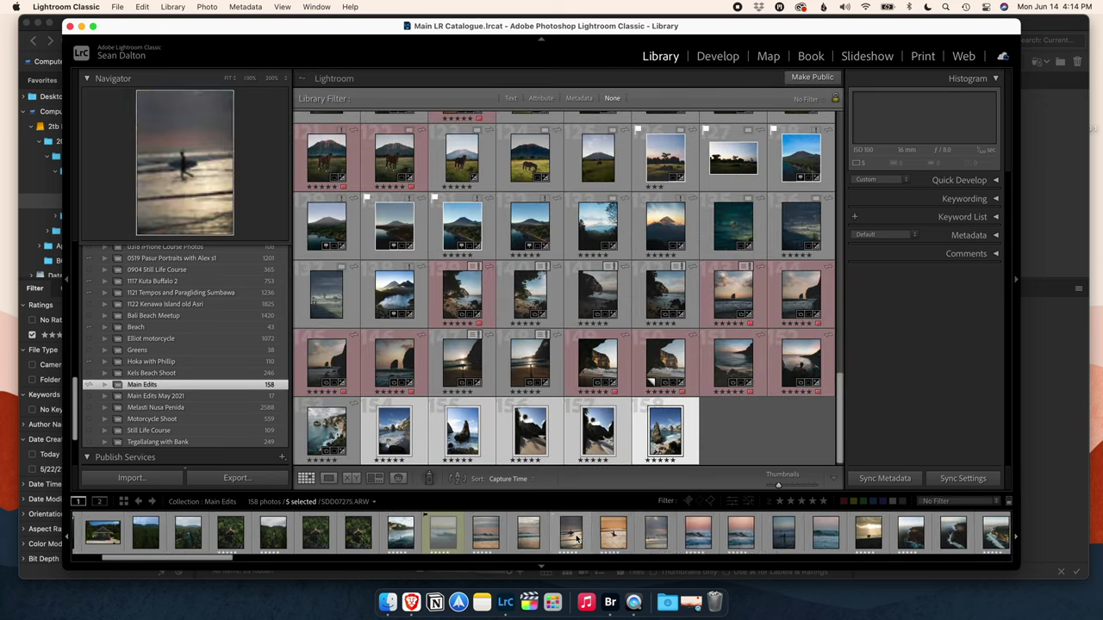
Select the Kels Beach Shoot collection and toggle its mobile sync on, then off.
scroll(577, 534, left, 3)
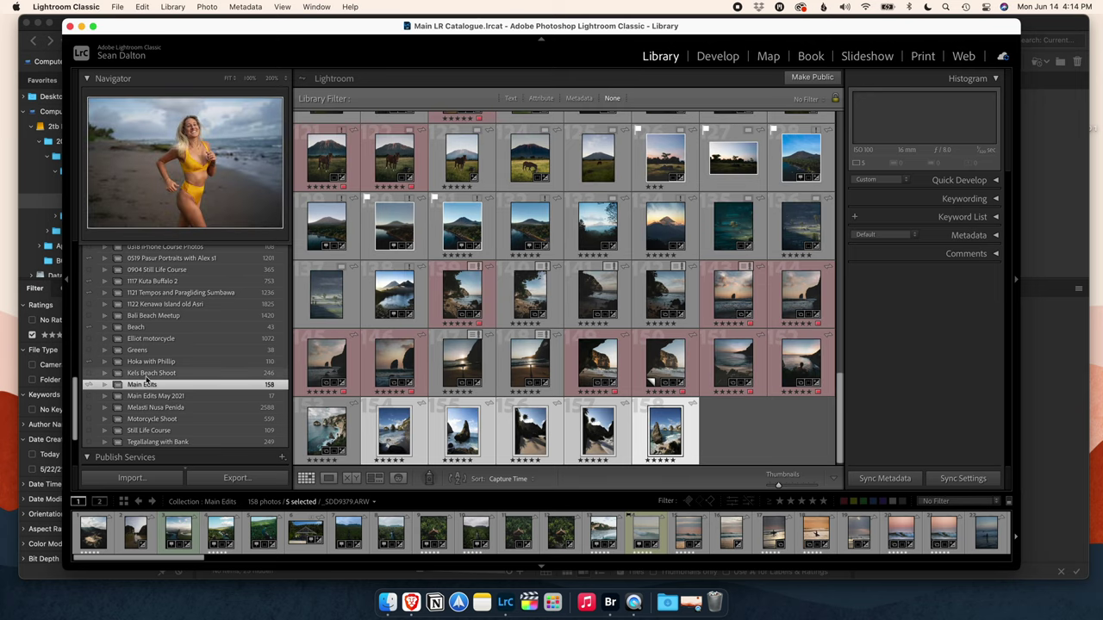
click(112, 375)
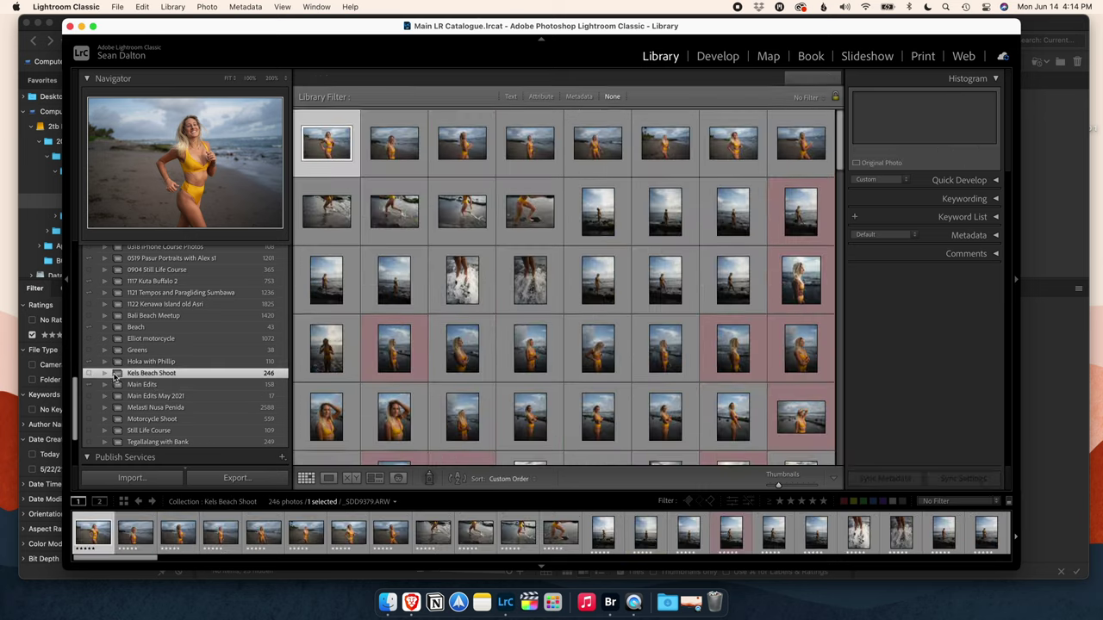
click(88, 377)
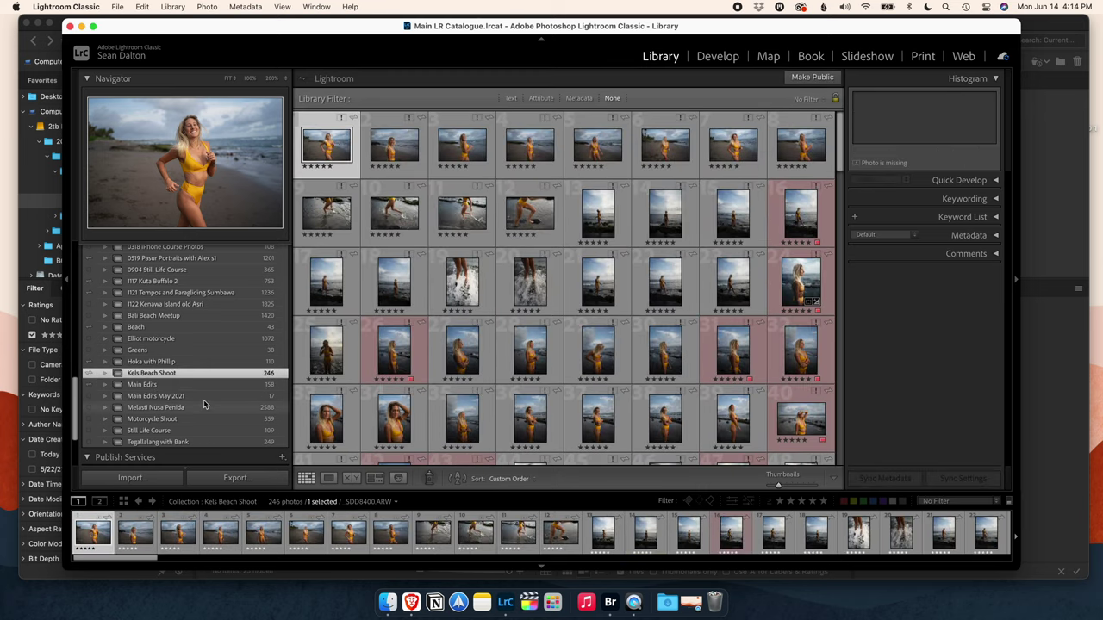
click(89, 377)
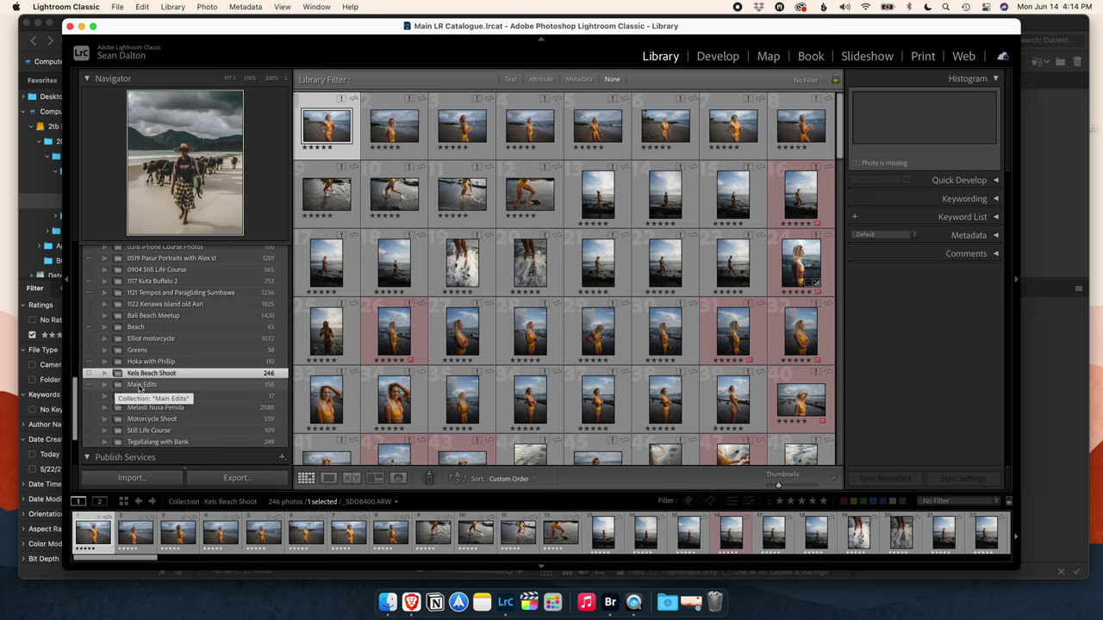
Browse the Main Edits collection, then open 1117 Kuta Buffalo 2 to show its 753 photos.
click(139, 385)
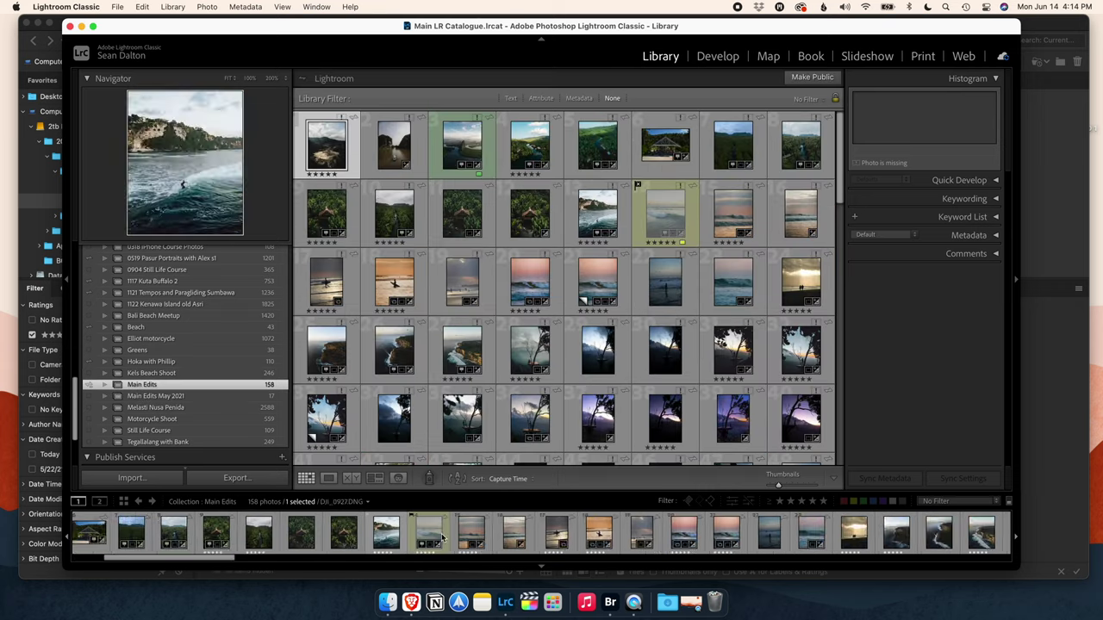
scroll(442, 538, down, 15)
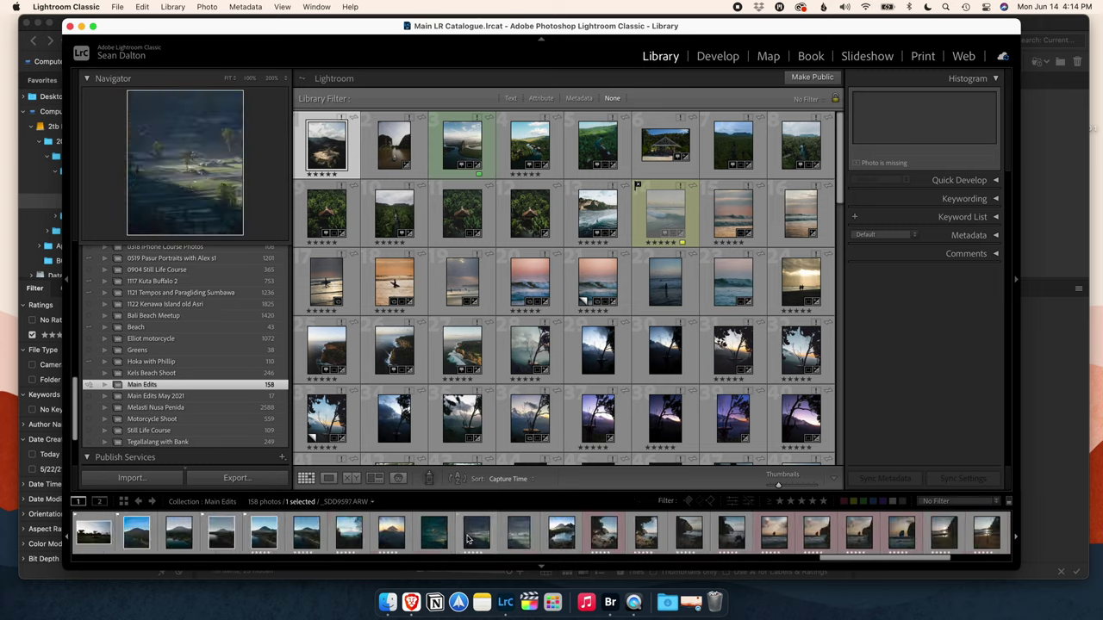
scroll(463, 534, down, 5)
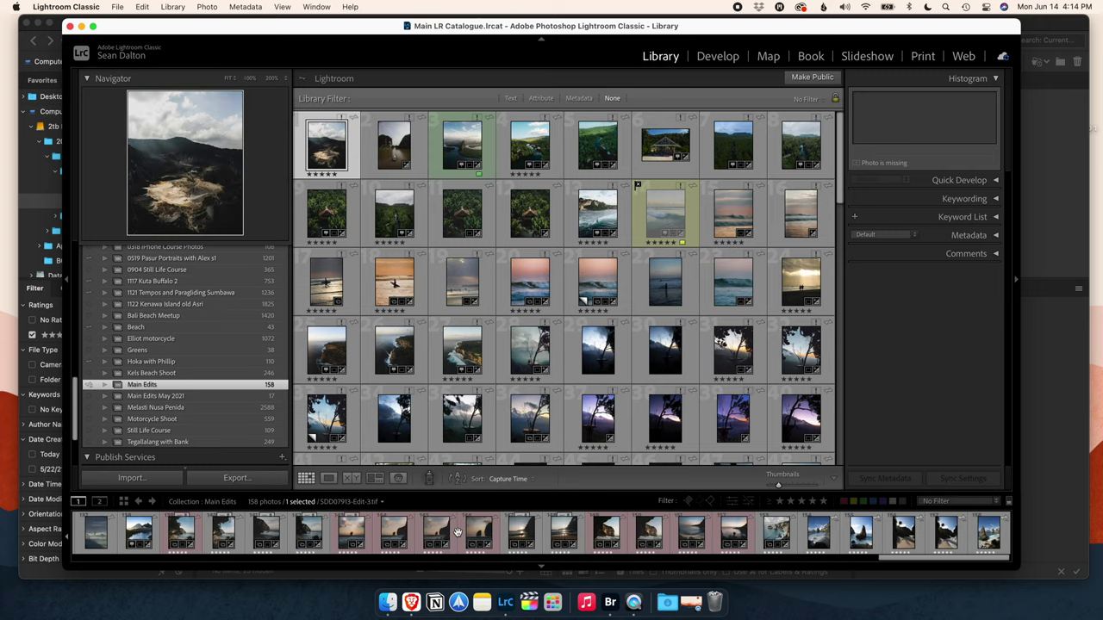
scroll(183, 355, up, 2)
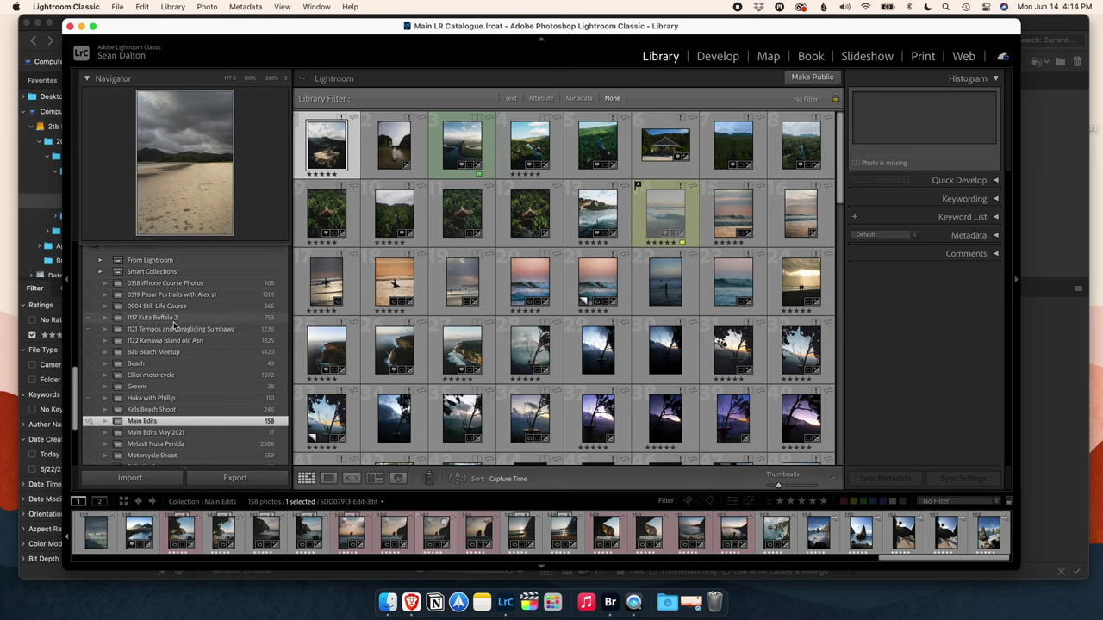
click(173, 318)
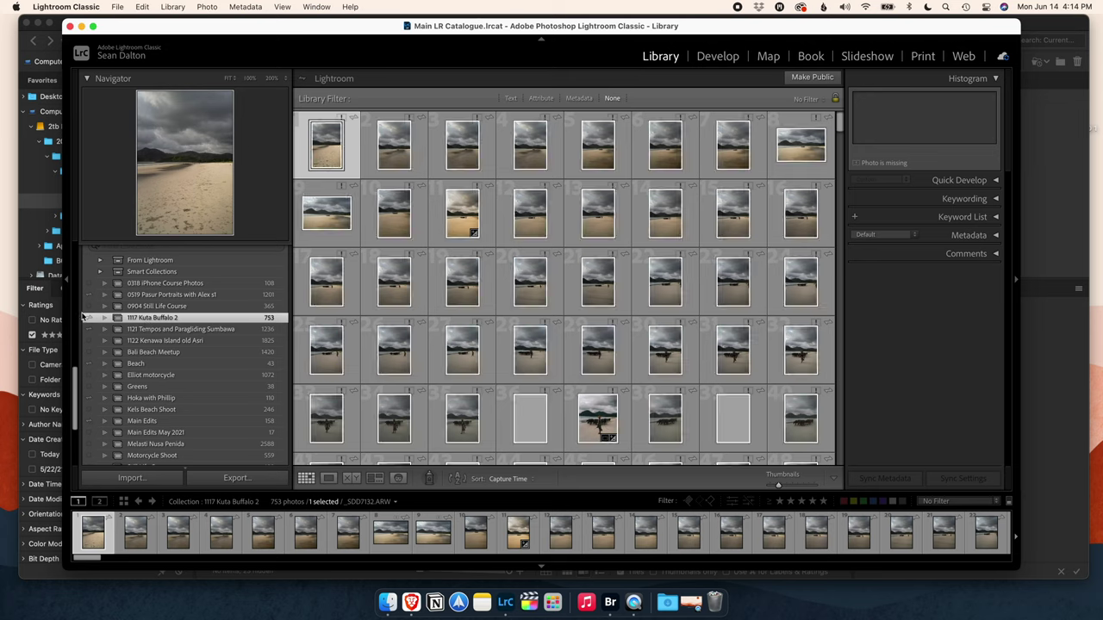
scroll(143, 335, up, 1)
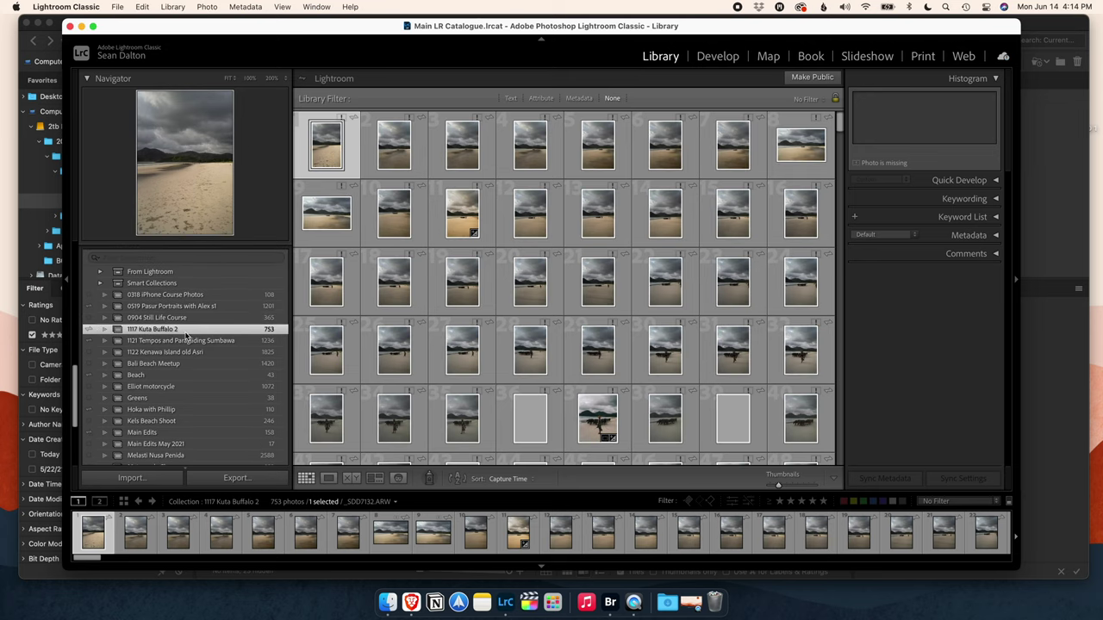
scroll(184, 335, down, 2)
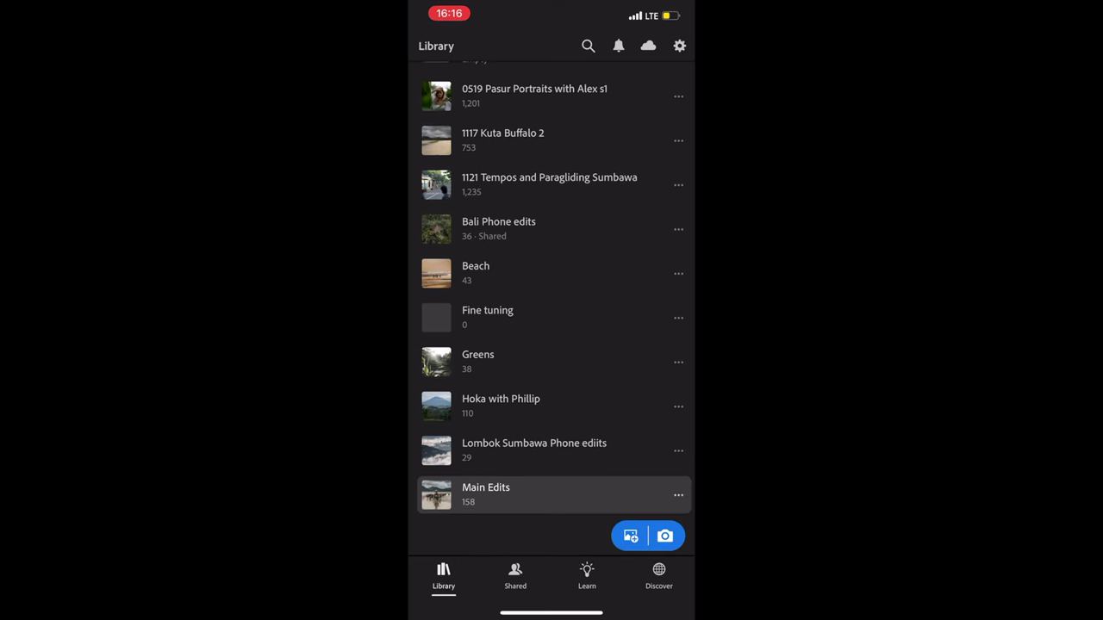
Go into Main Edits, skip past the beach shots, and open the woman-by-the-window Raw portrait.
click(486, 495)
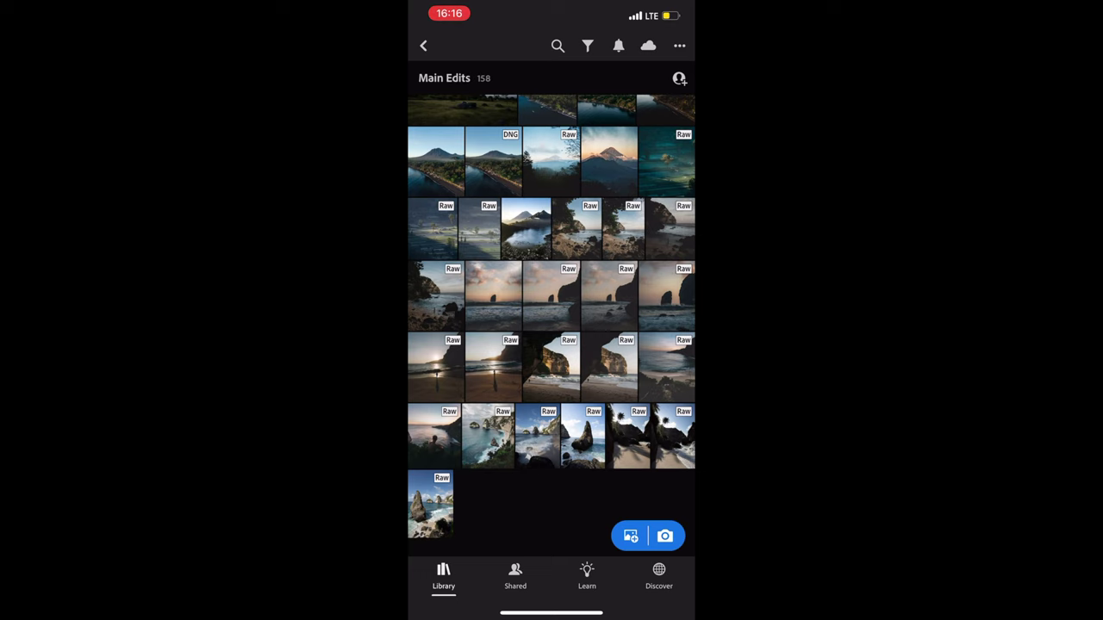
click(583, 437)
drag(638, 293, 466, 293)
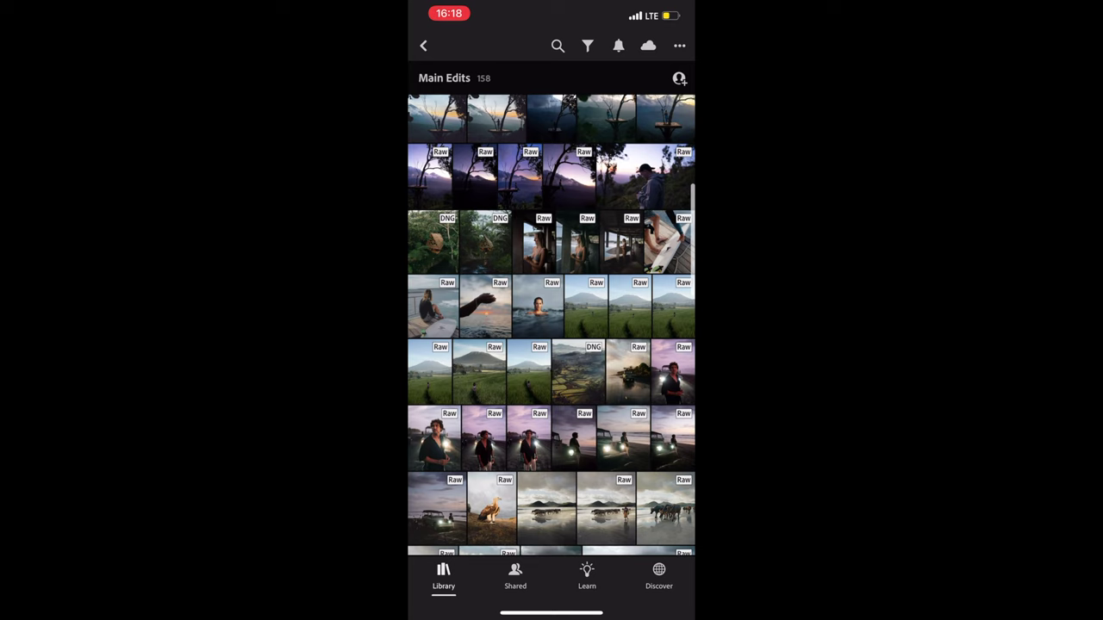
scroll(552, 325, up, 3)
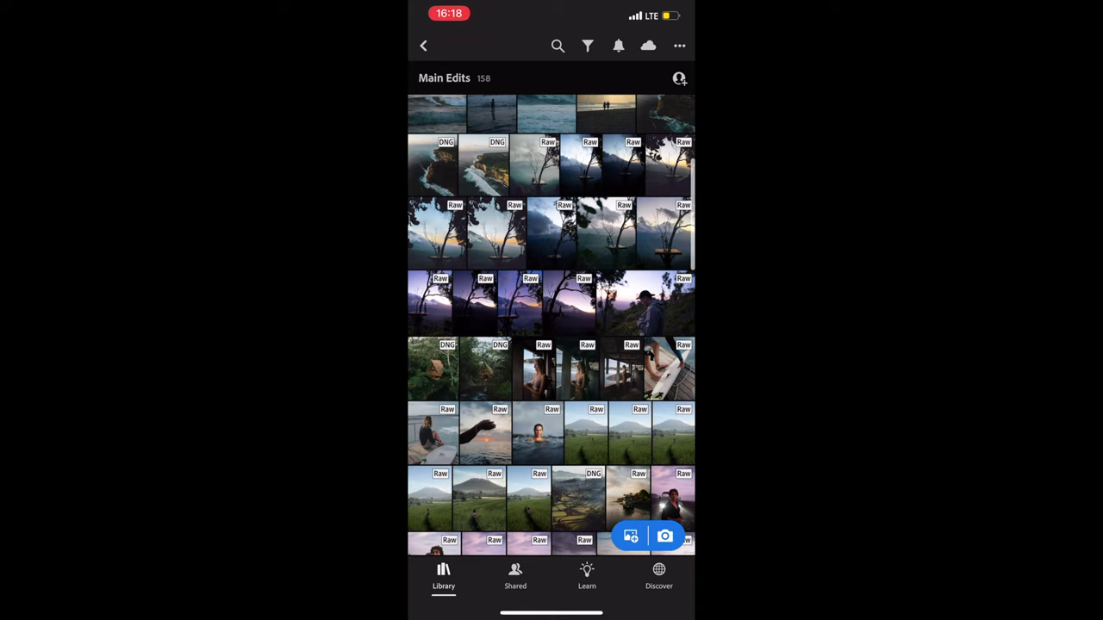
click(582, 371)
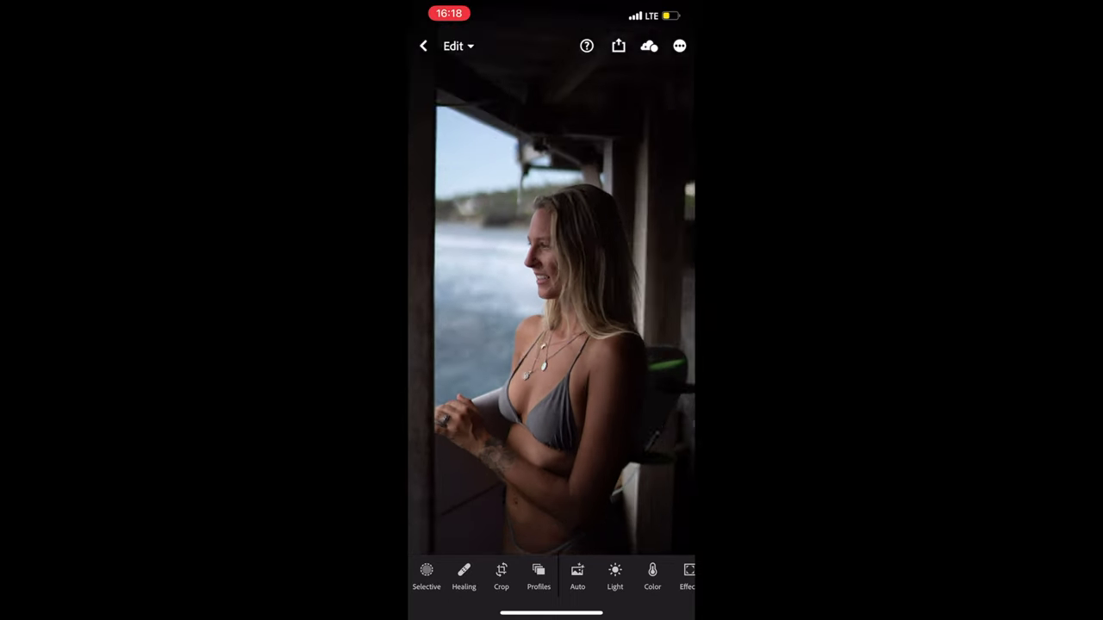
Try Back to Basics, Balanced, Classic Contrast and Classic Fuji presets, then apply Contemporary Contrast.
click(614, 575)
scroll(552, 576, right, 4)
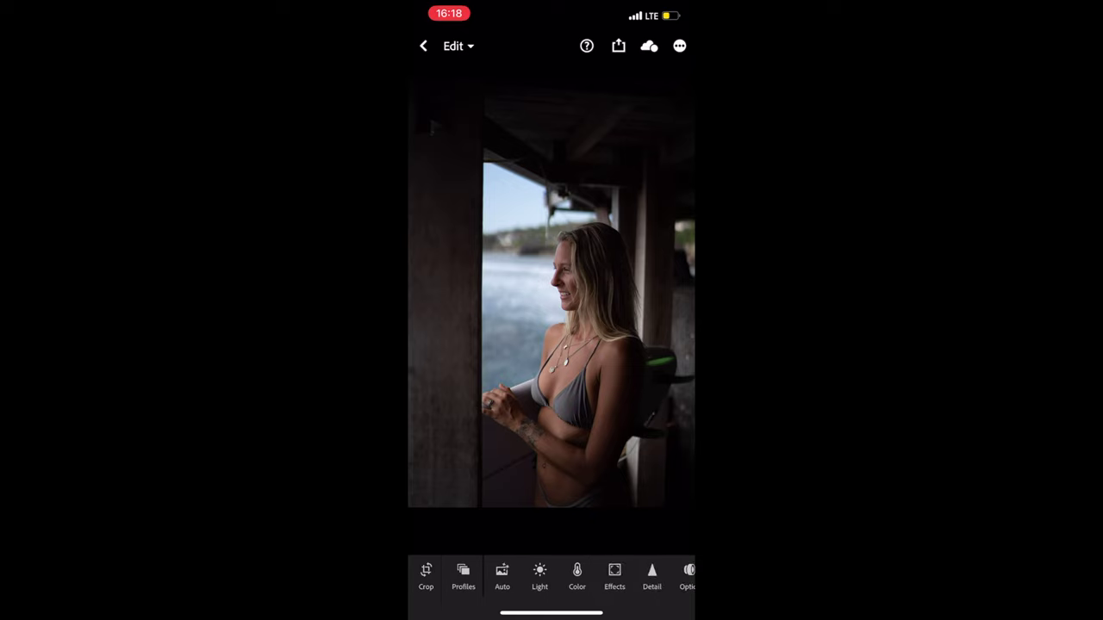
scroll(552, 575, right, 3)
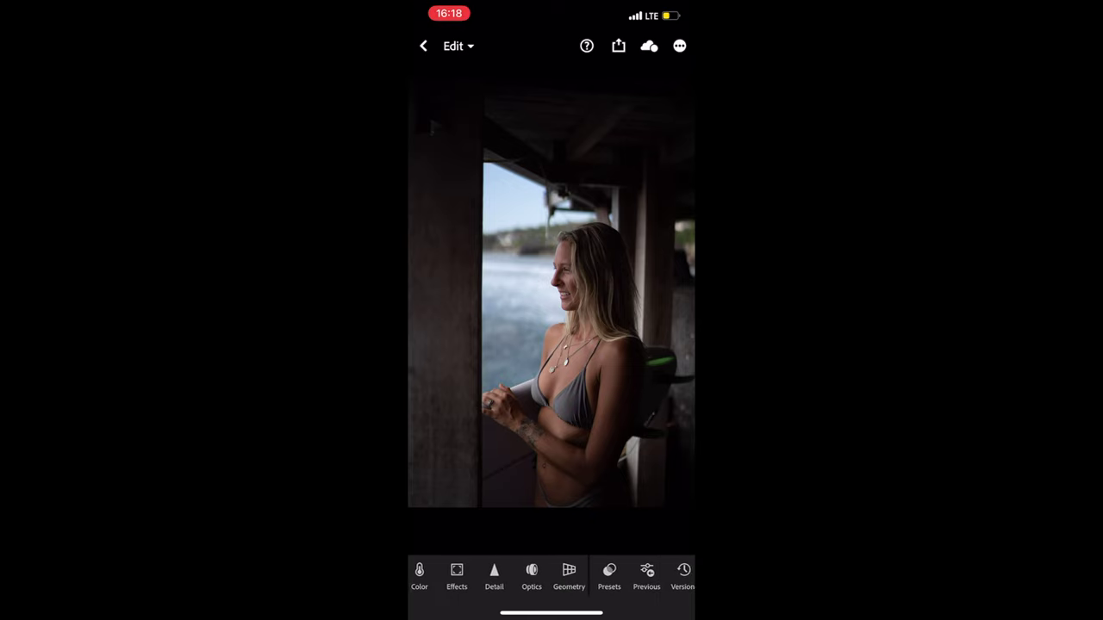
click(604, 575)
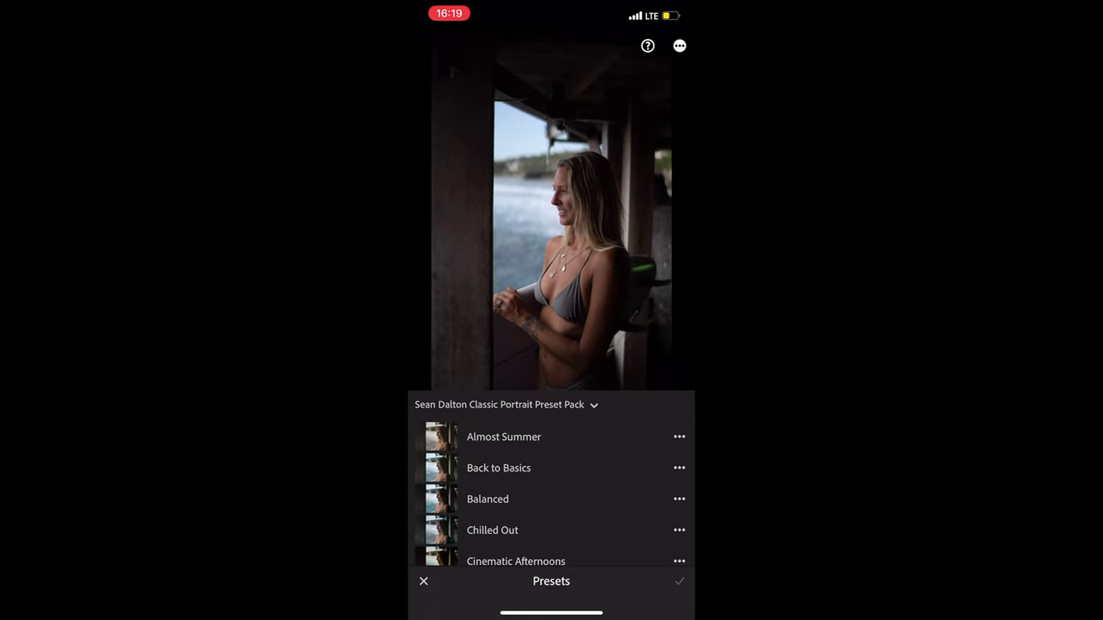
click(498, 468)
click(487, 499)
scroll(551, 499, down, 2)
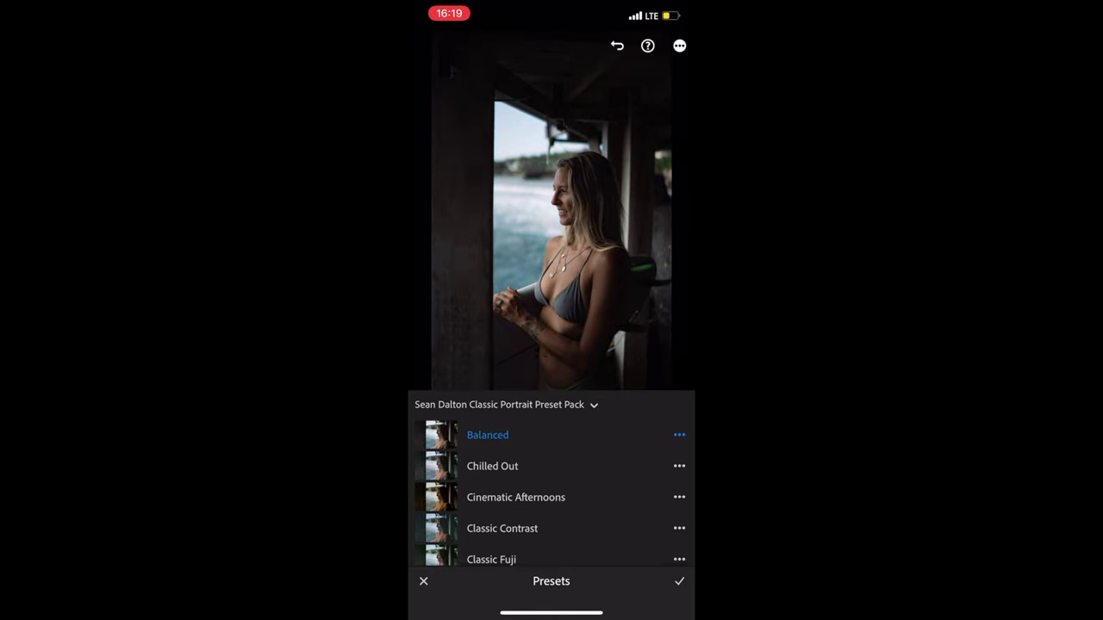
scroll(551, 494, down, 1)
click(503, 495)
scroll(551, 493, down, 1)
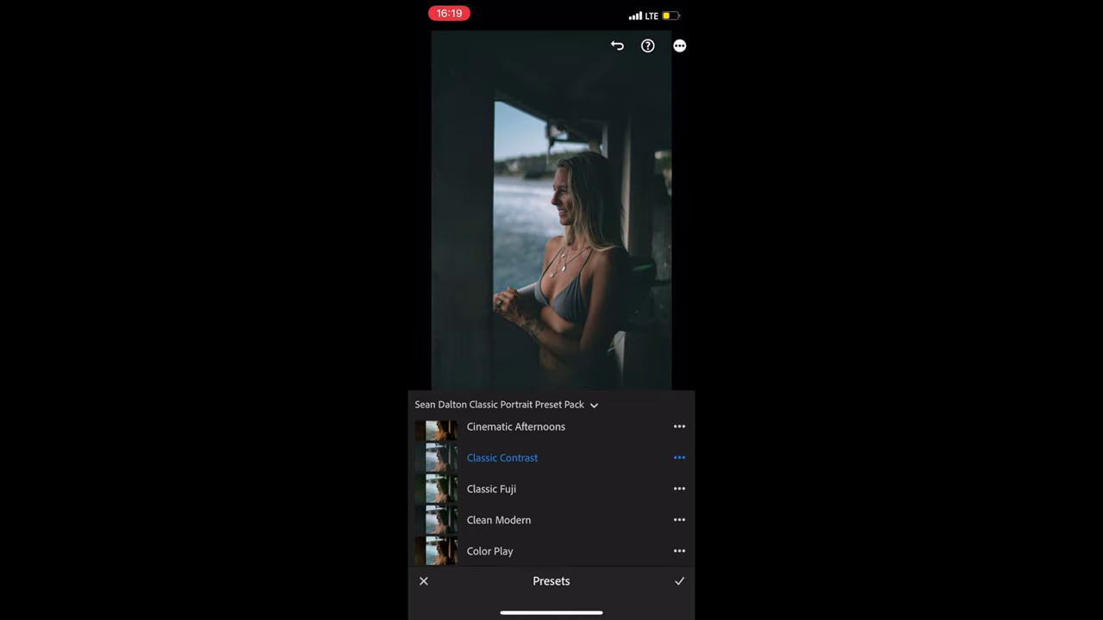
click(491, 488)
scroll(552, 491, down, 2)
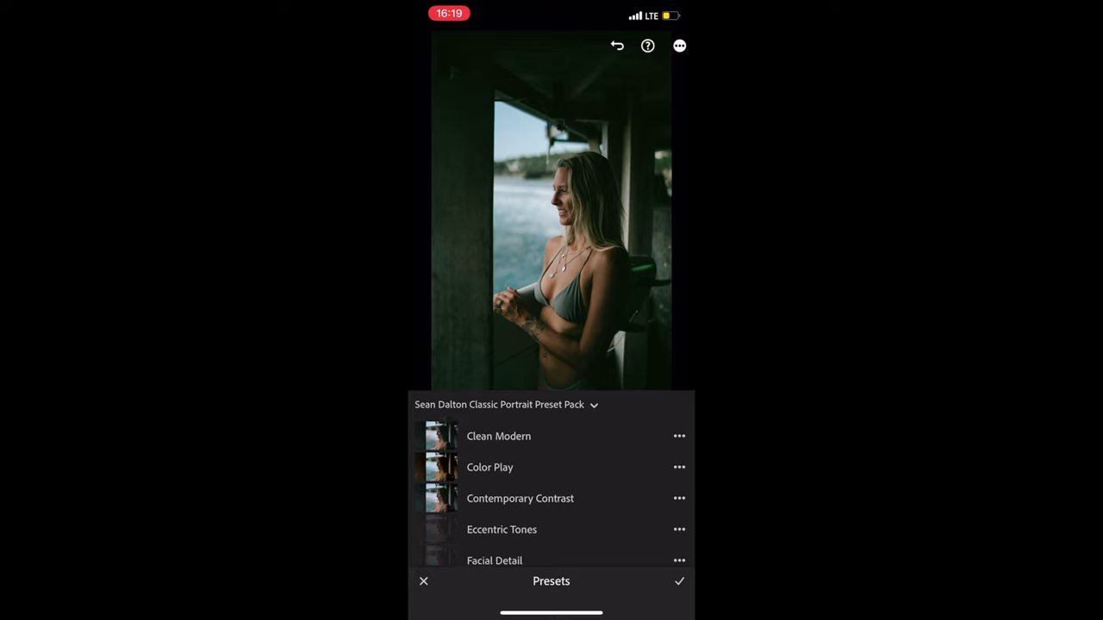
click(520, 504)
Confirm the preset, then set Exposure +0.20, Highlights -48 and Contrast -8.
click(680, 581)
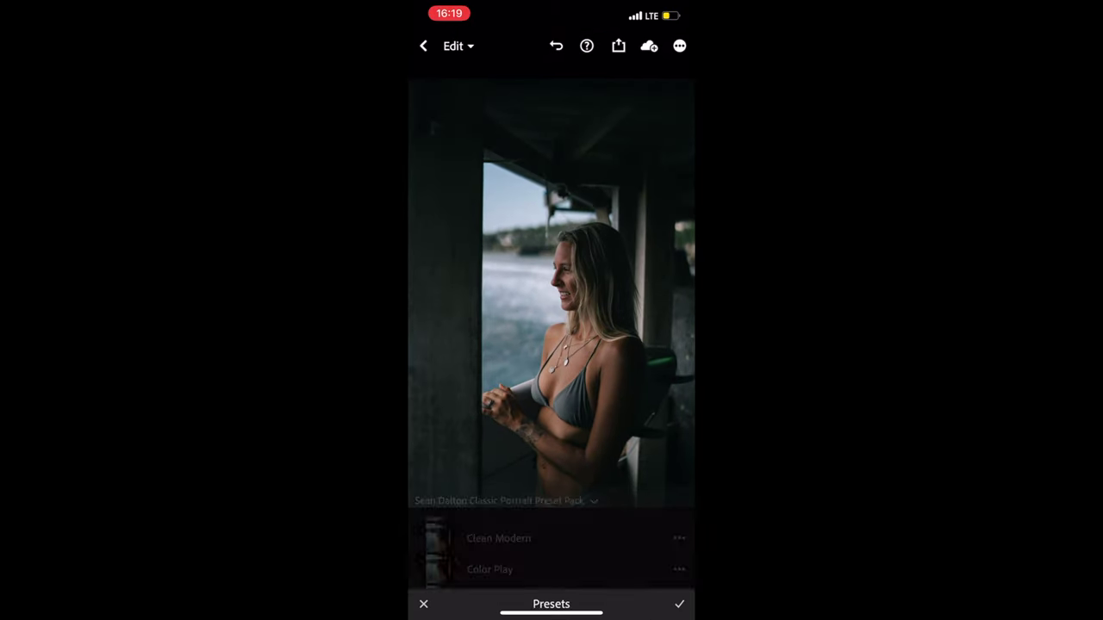
drag(449, 573, 593, 574)
click(522, 571)
drag(551, 517, 558, 457)
drag(490, 527, 480, 528)
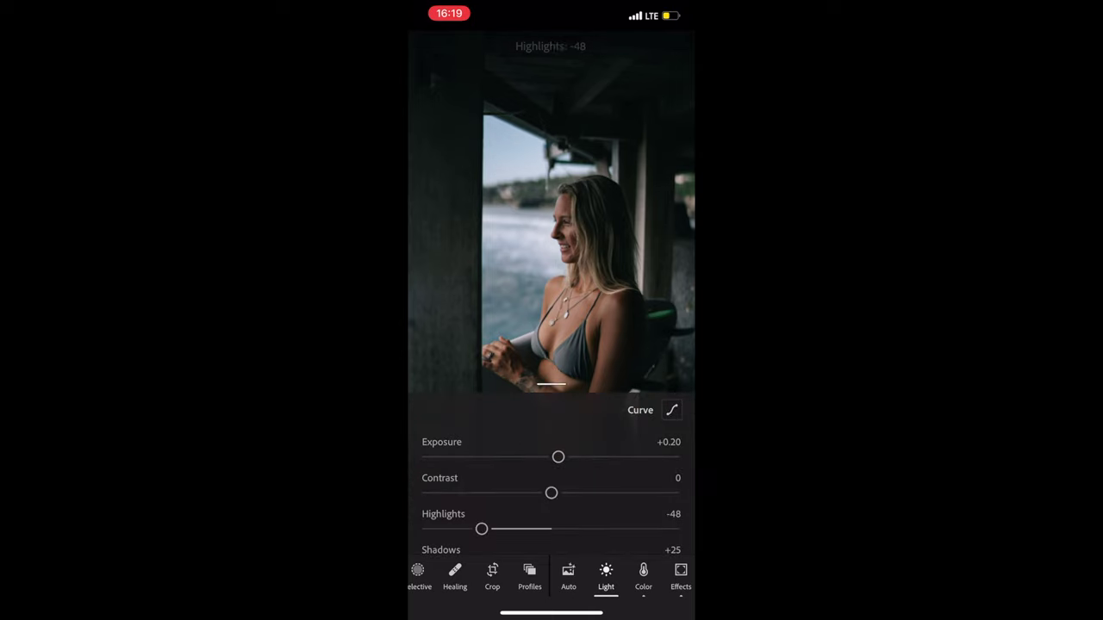
drag(552, 493, 537, 493)
scroll(551, 500, down, 2)
scroll(551, 500, up, 3)
Raise the tone curve's black point to lift the shadows.
click(672, 423)
drag(427, 472, 426, 459)
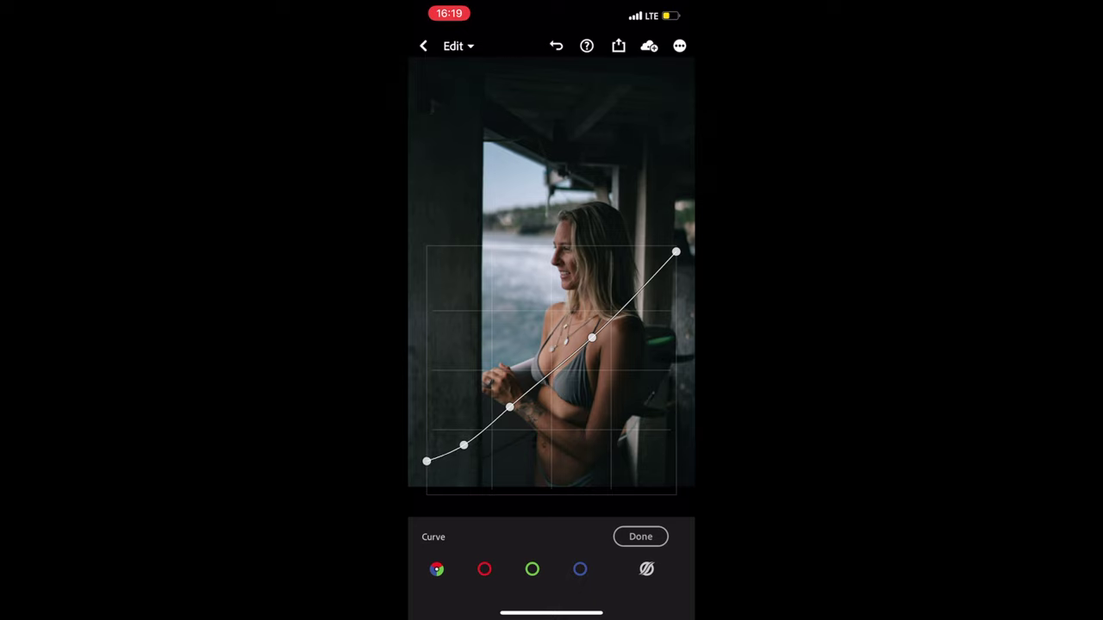
click(641, 536)
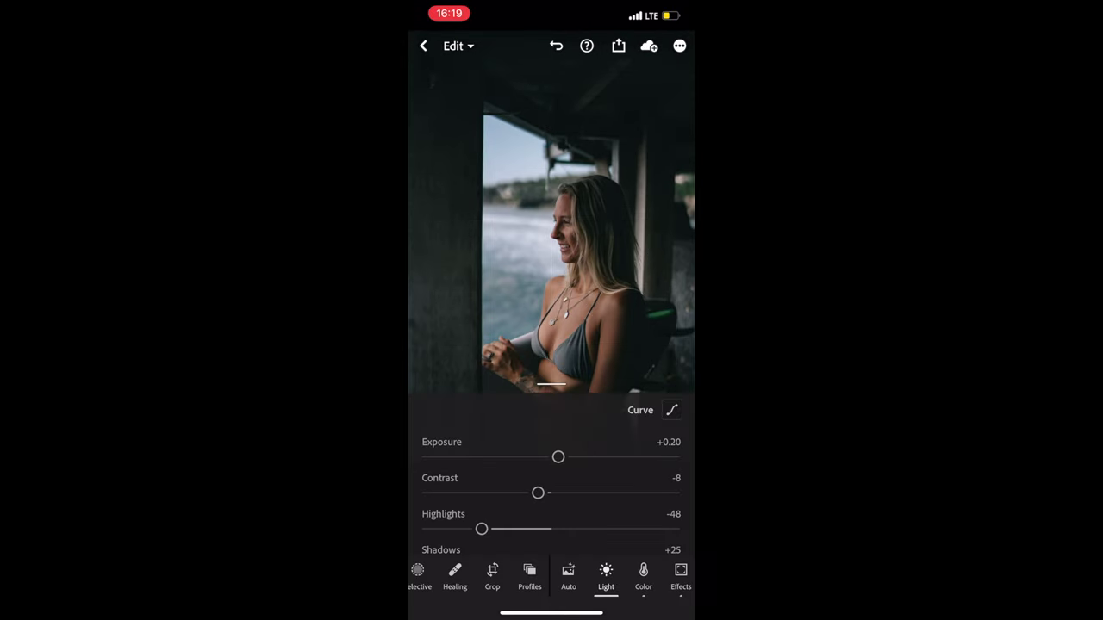
Crop the portrait to a 4×5 aspect ratio and compare it with the original.
click(492, 578)
click(429, 544)
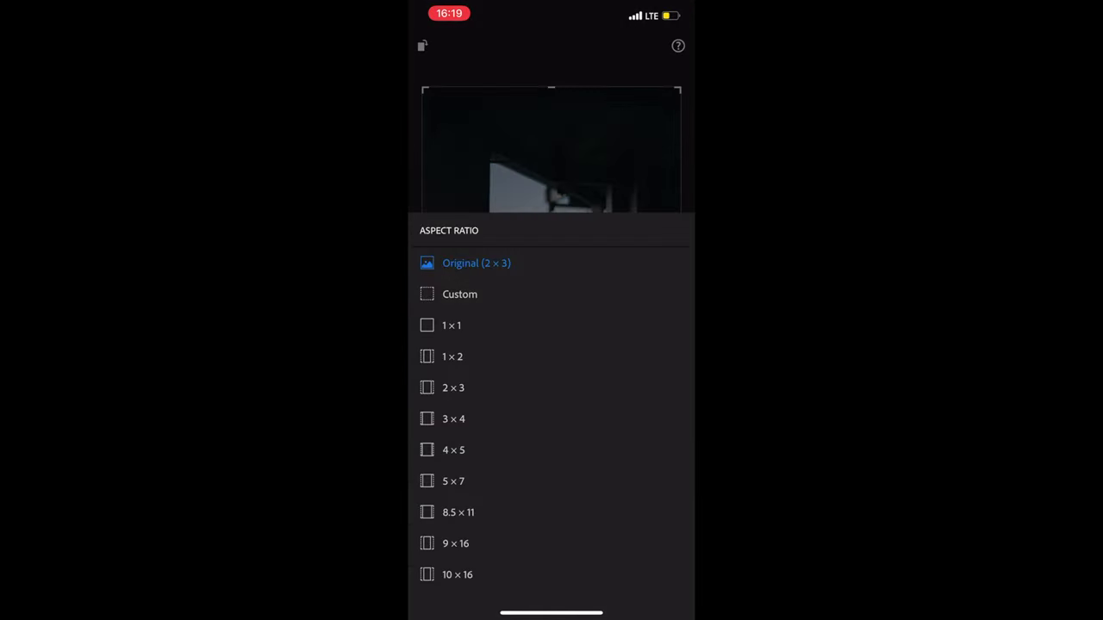
click(448, 448)
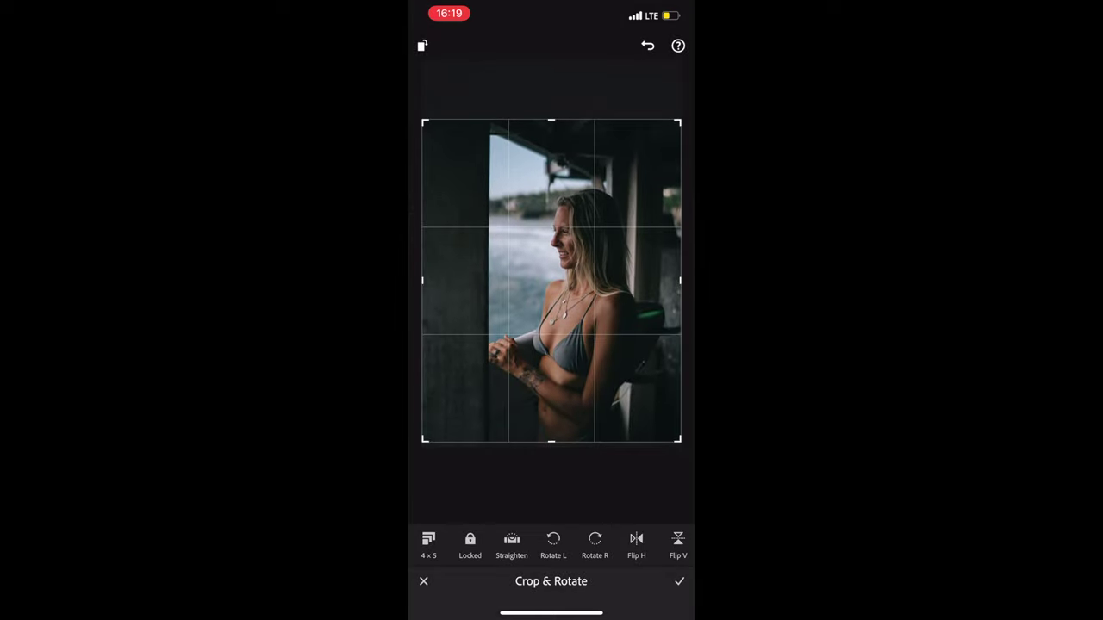
click(679, 582)
click(551, 293)
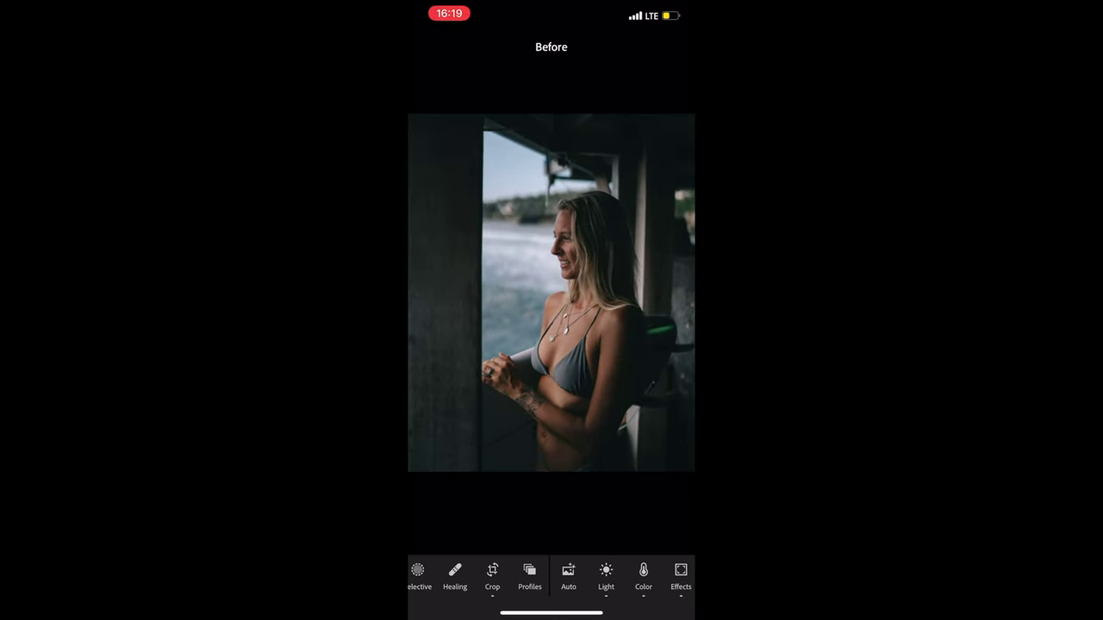
Warm the white balance to 6240K, export the portrait to the camera roll, and launch Instagram.
click(643, 575)
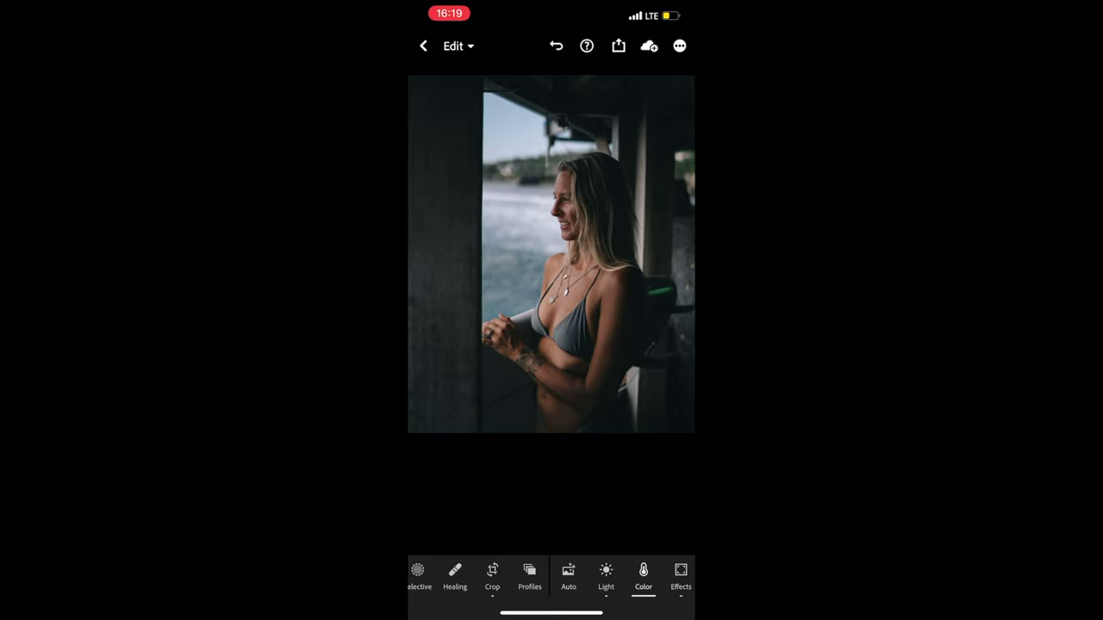
drag(524, 484, 533, 484)
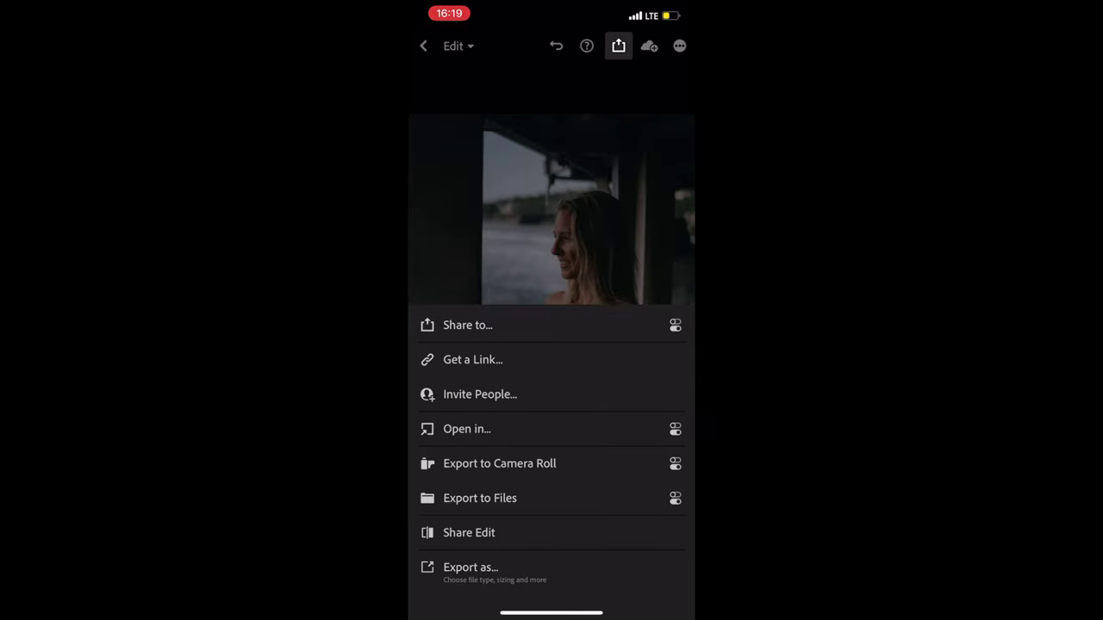
click(500, 464)
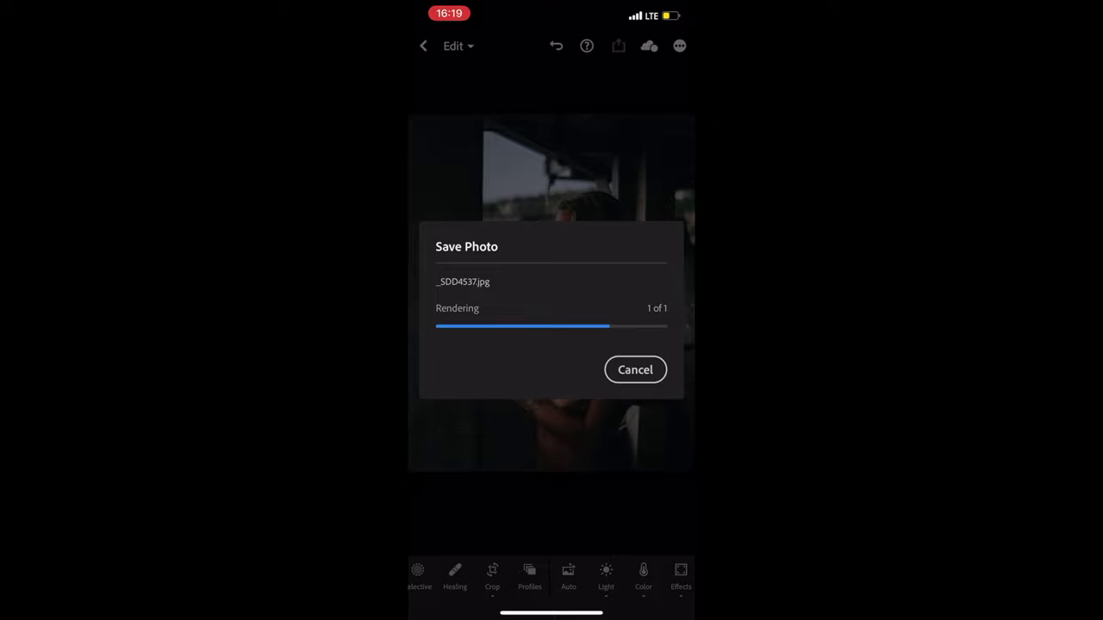
drag(552, 614, 552, 387)
click(460, 362)
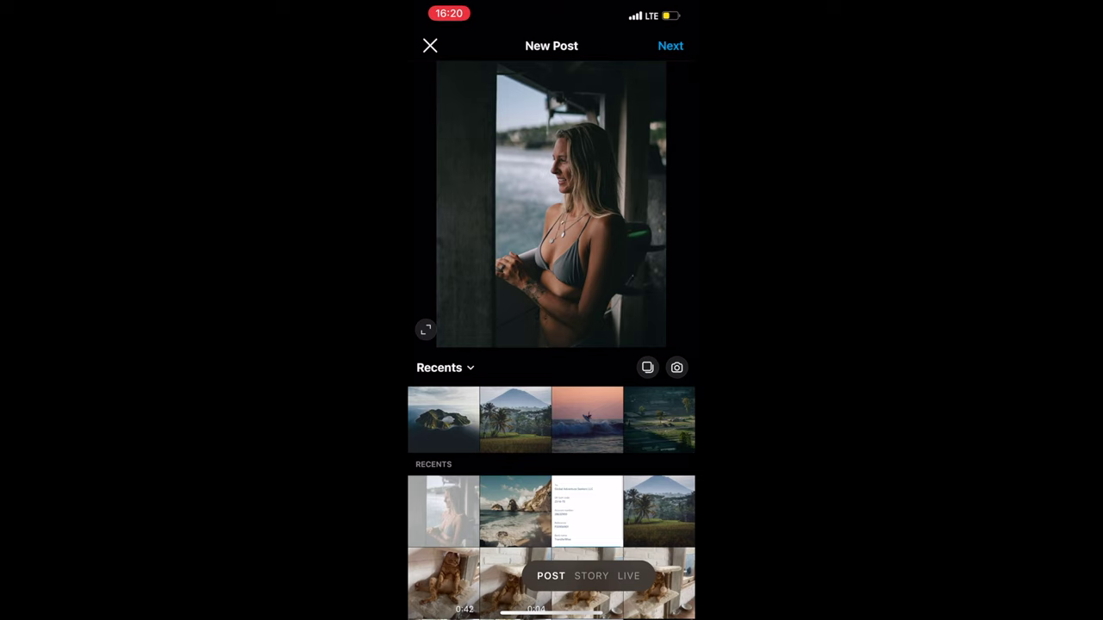
Preview the cat video briefly, then put the edited 4×5 portrait back in the New Post preview.
click(443, 583)
click(443, 511)
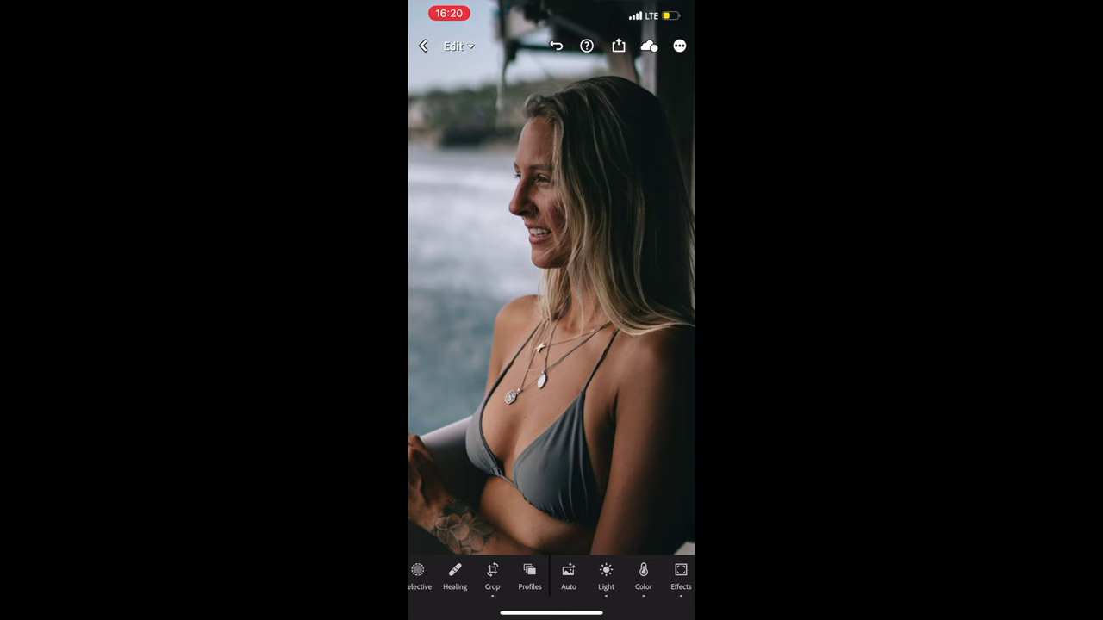
Zoom into the portrait's face to check the detail, then zoom back out.
scroll(534, 259, up, 5)
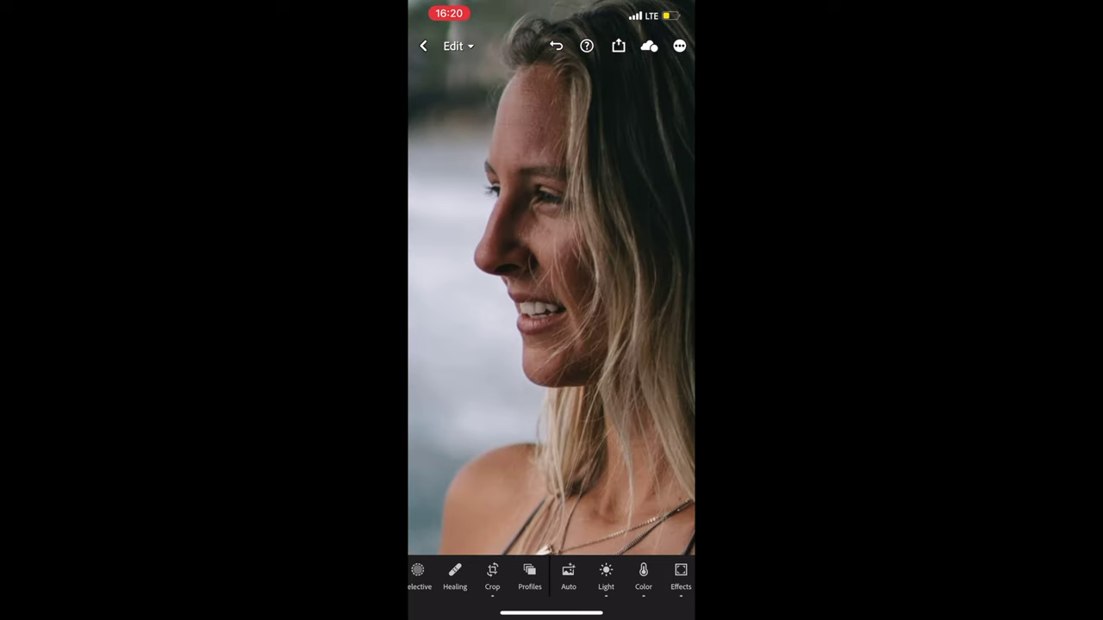
scroll(535, 259, up, 3)
scroll(552, 293, down, 8)
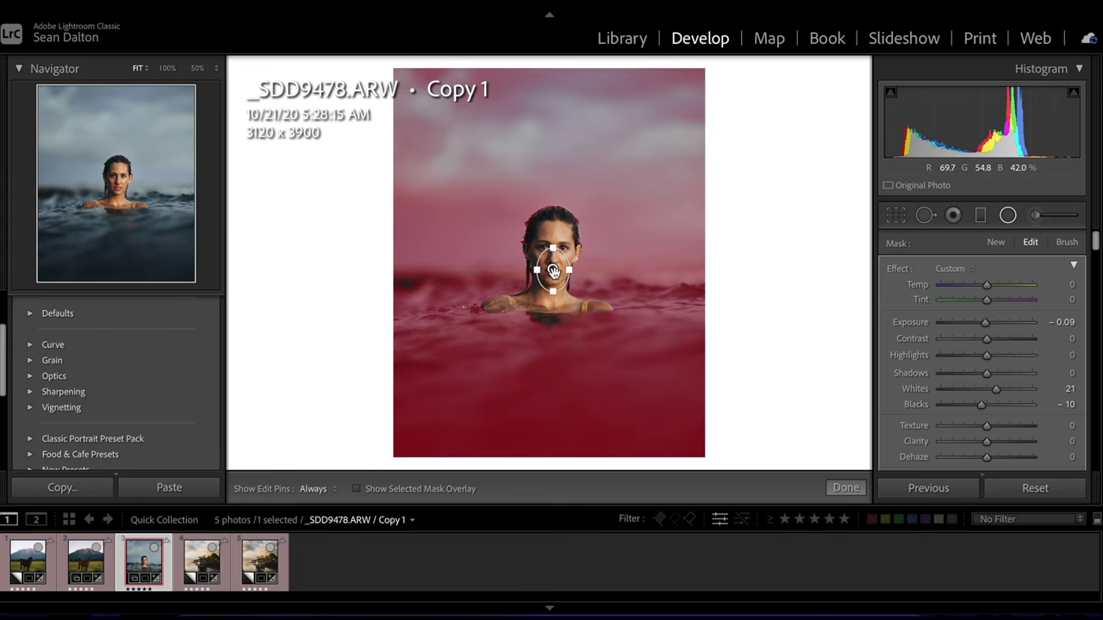
Show the mask overlay and raise the Color range mask Amount from 69 to 78.
key(o)
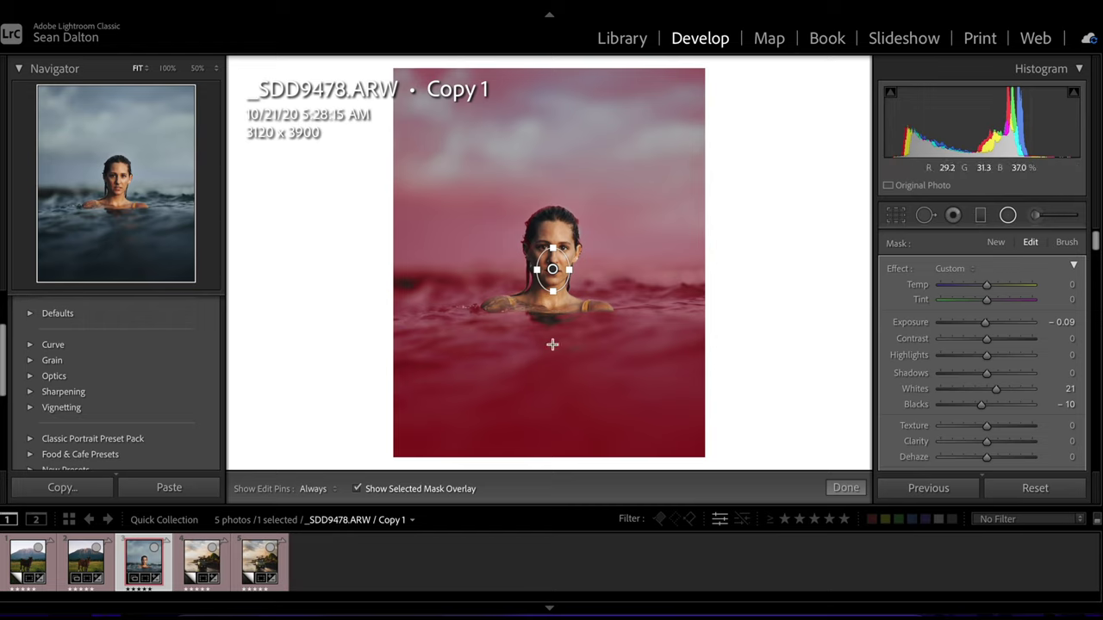
scroll(1068, 367, down, 10)
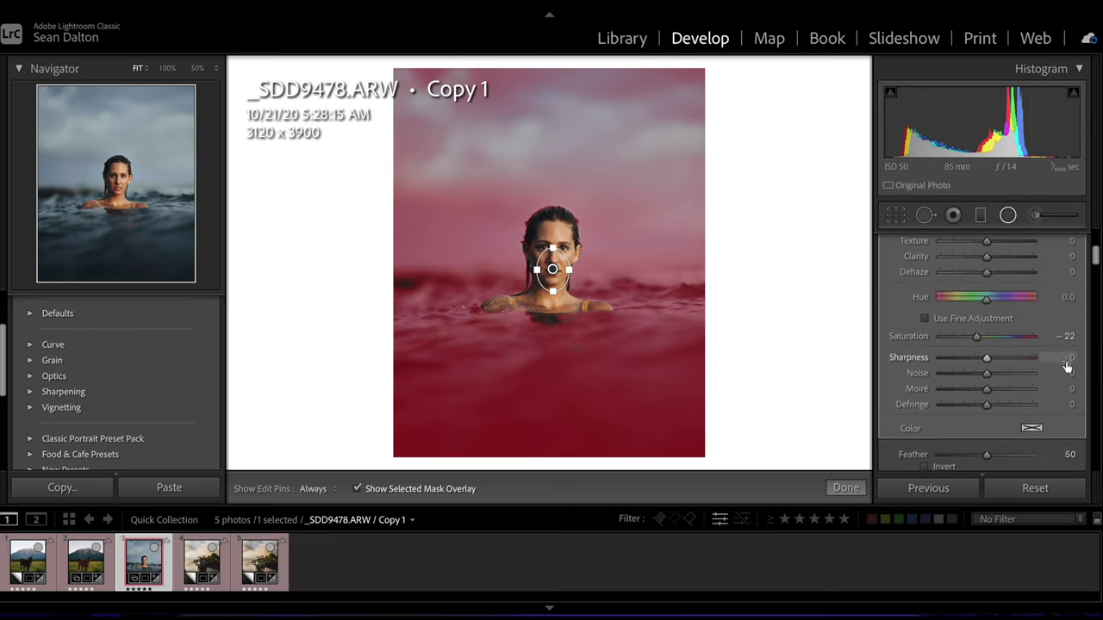
scroll(1066, 368, down, 1)
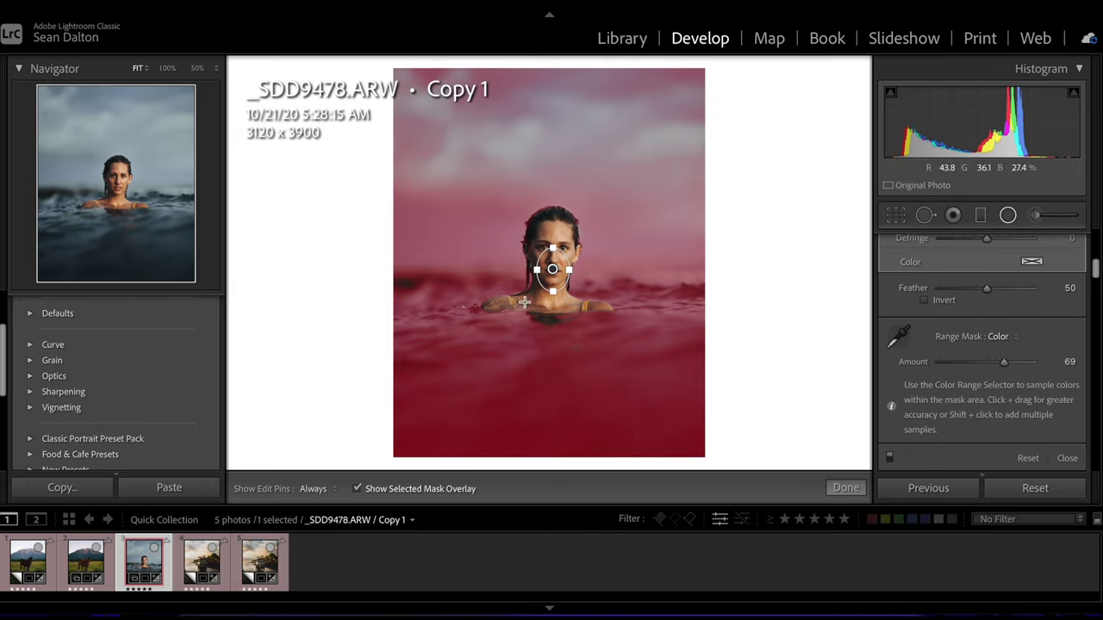
mouse_move(1009, 361)
mouse_down()
mouse_move(970, 361)
mouse_move(1022, 360)
mouse_move(1005, 361)
mouse_up()
scroll(1007, 360, up, 4)
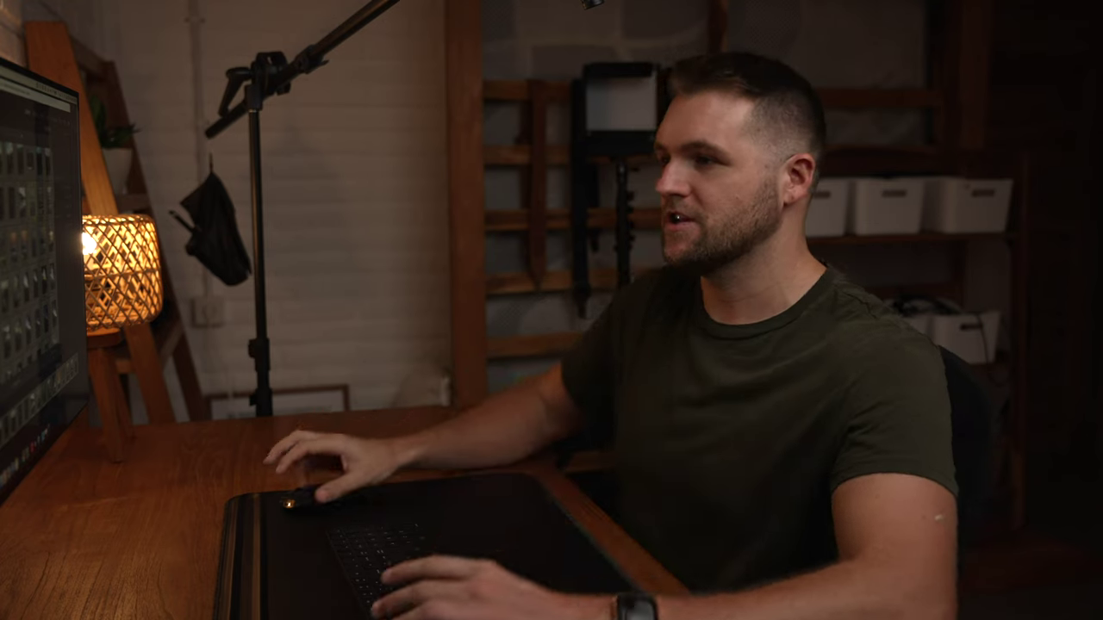
scroll(935, 364, up, 2)
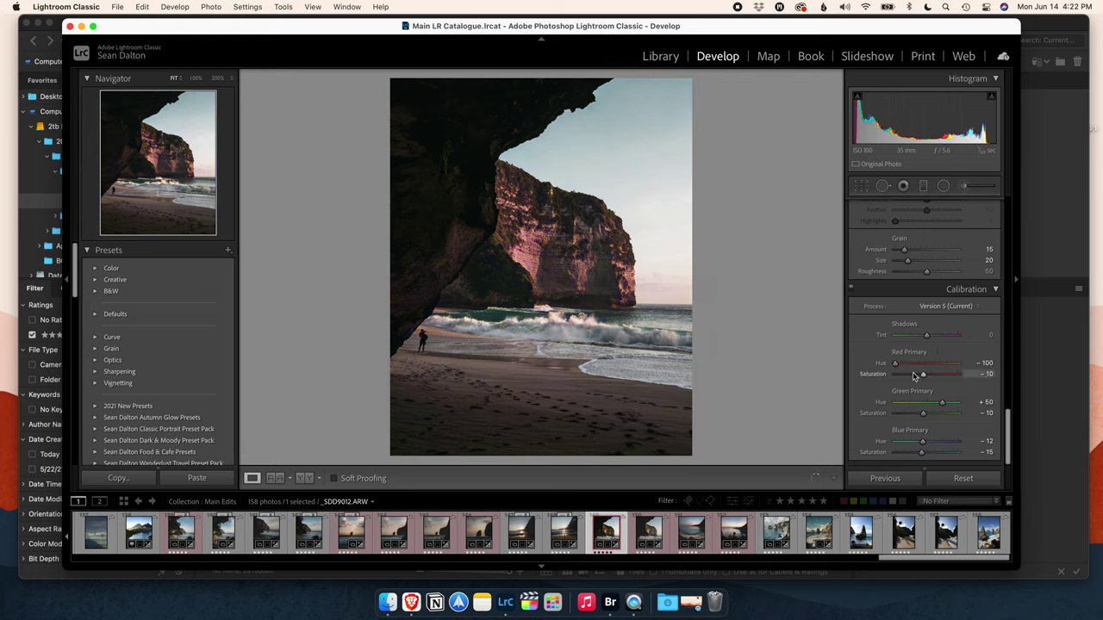
Undo the Red Primary Hue change, restoring it from -100 to +30.
key(super+z)
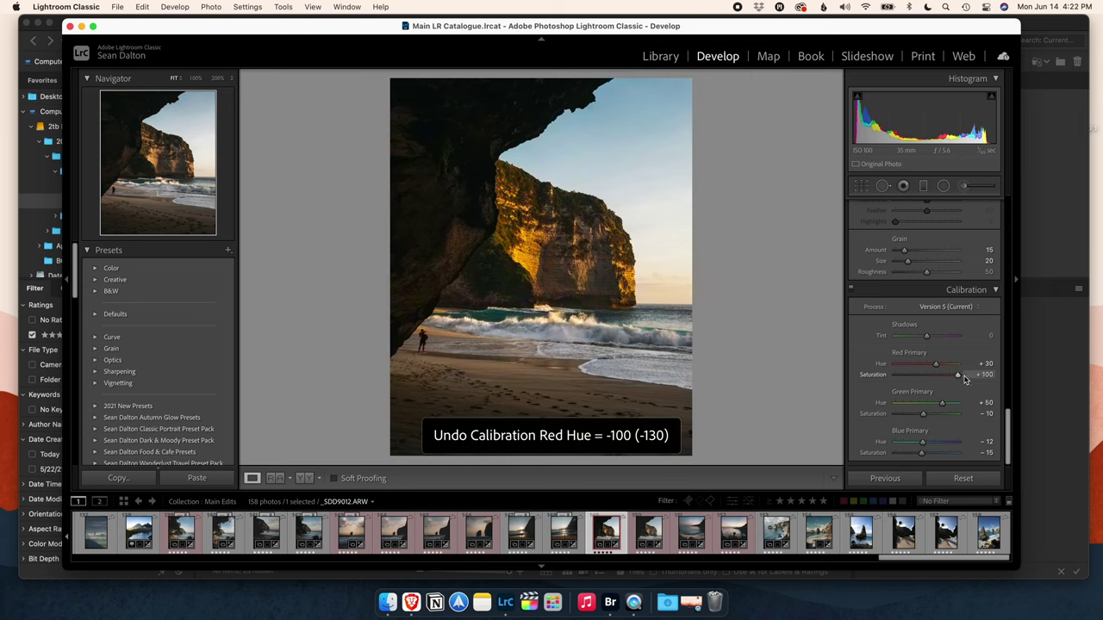